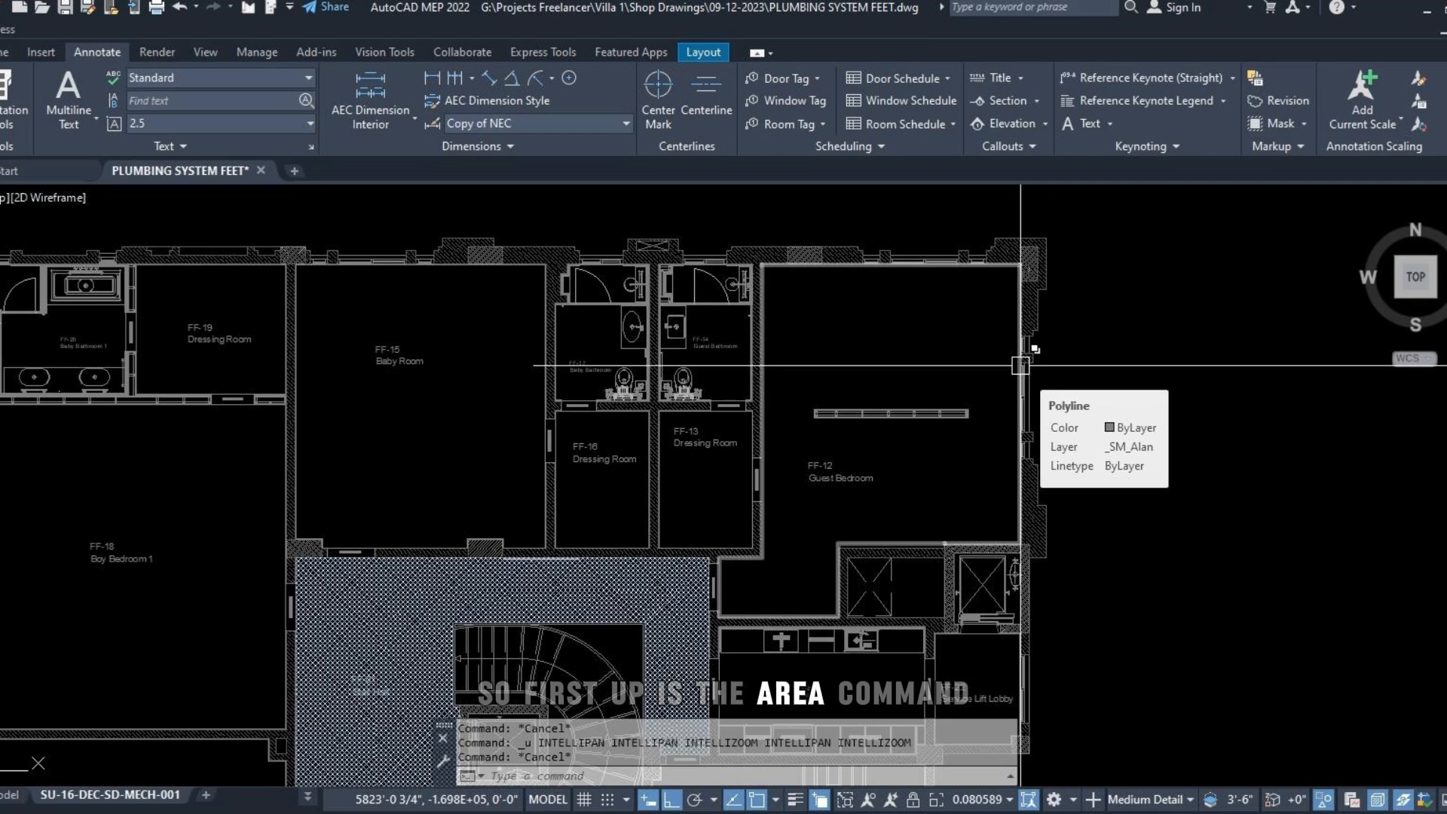
pyautogui.write('area')
pyautogui.press('Return')
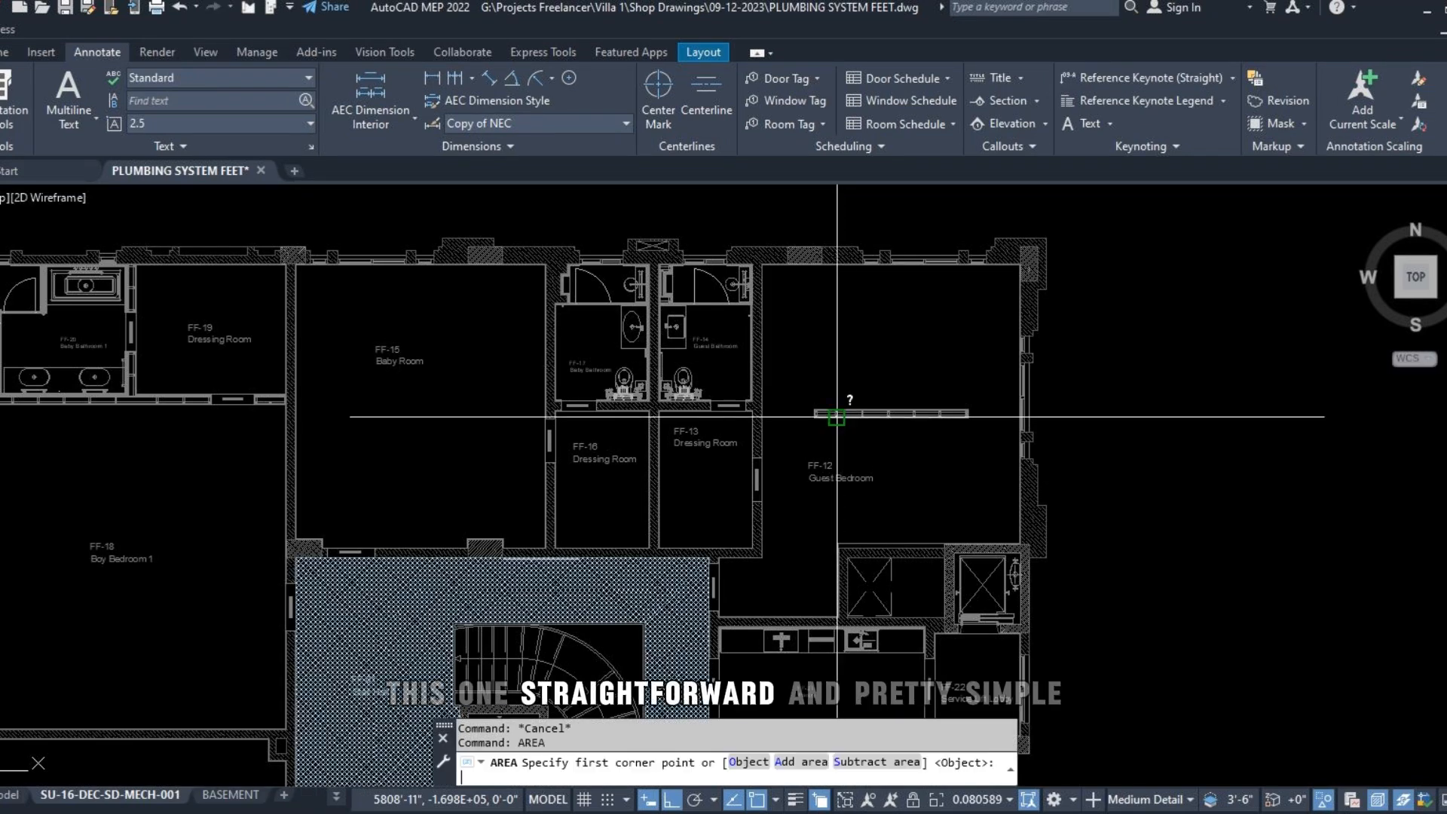
pyautogui.press('Escape')
pyautogui.write('are')
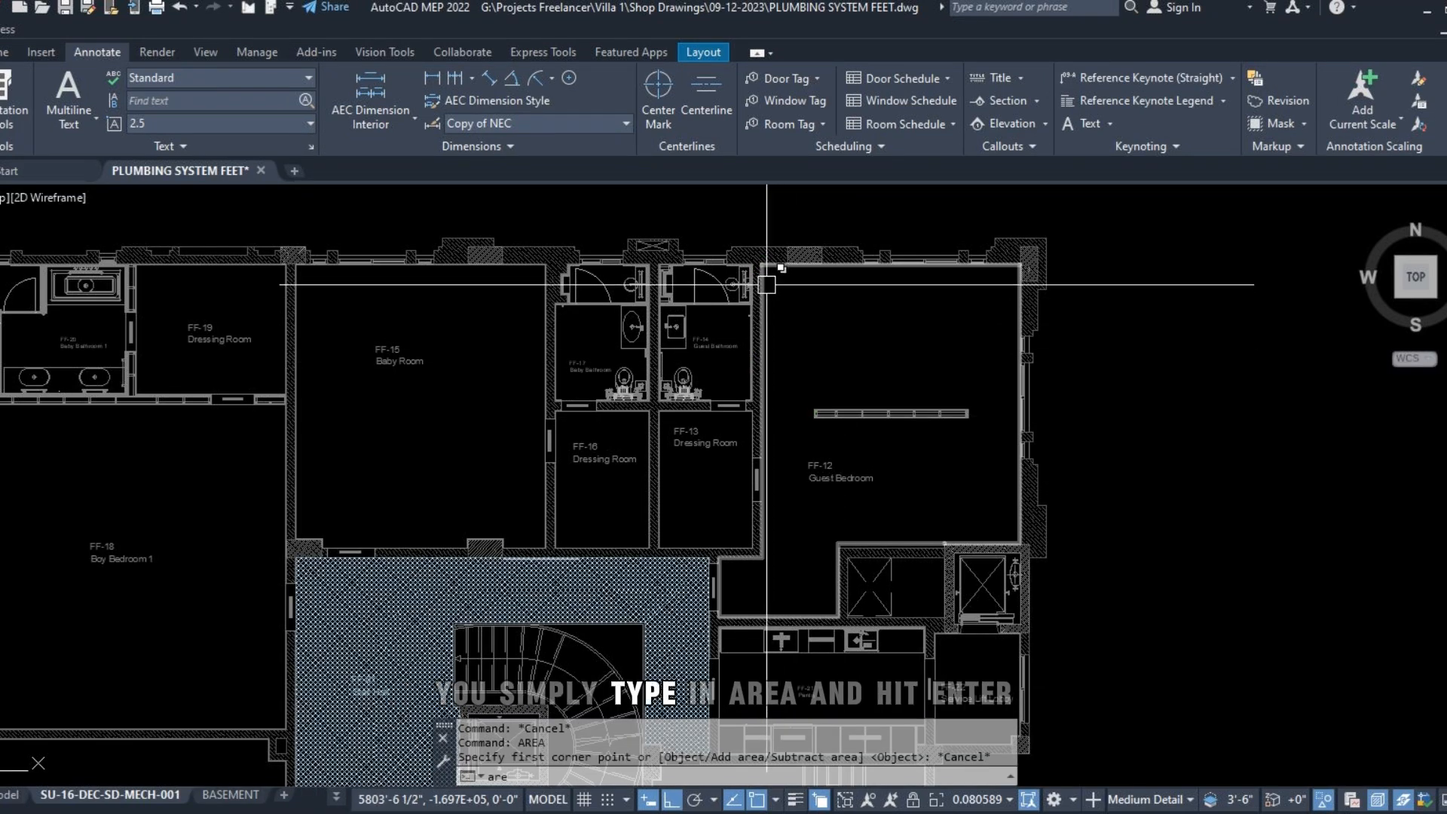
pyautogui.write('a')
pyautogui.press('Return')
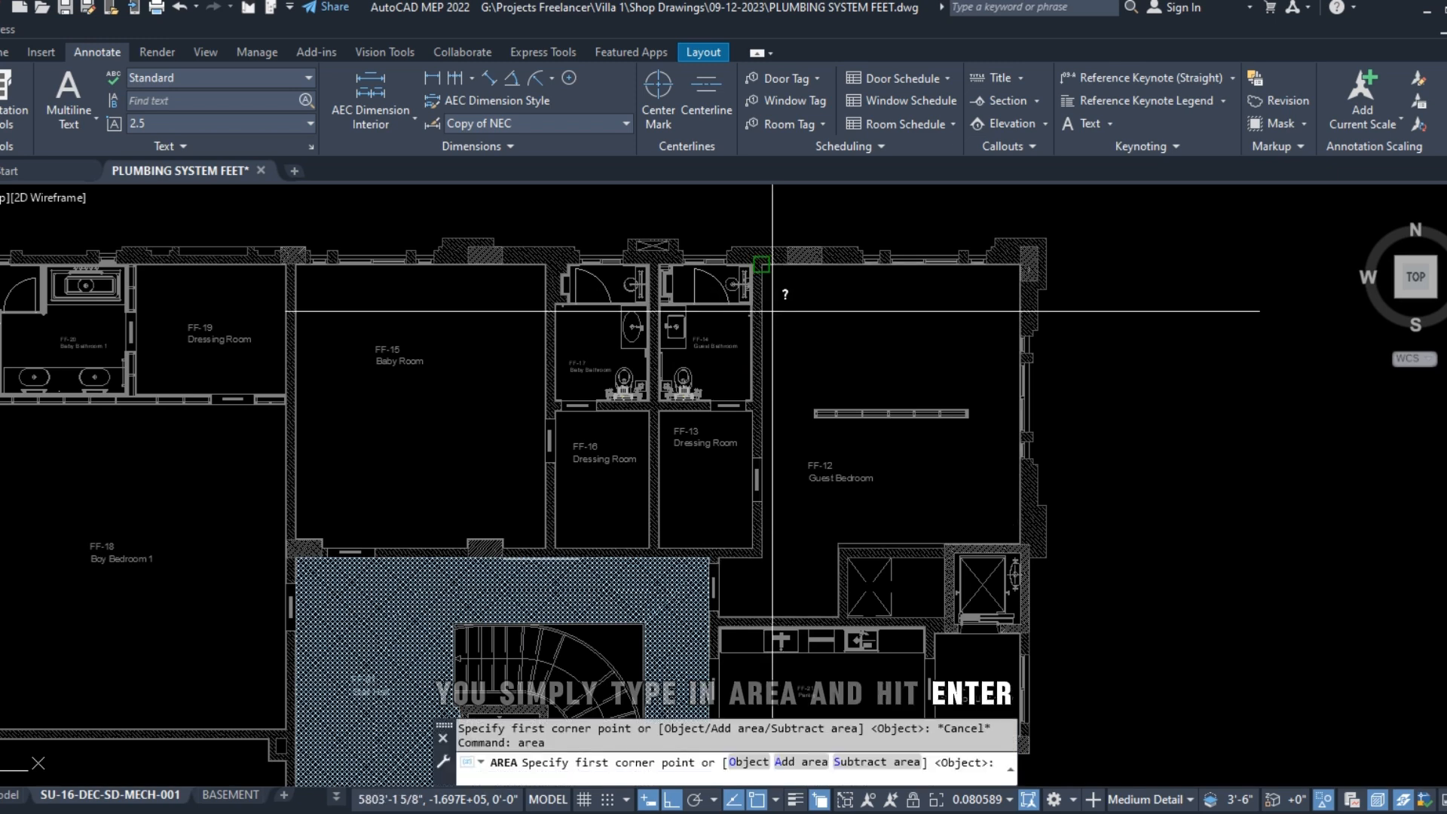
pyautogui.click(774, 263)
pyautogui.press('Escape')
# Start an area measurement of the FF-12 Guest Bedroom, tracing its corners clockwise from the upper-left corner to the entry recess's lower-left corner
pyautogui.press('Return')
pyautogui.scroll(2, 773, 263)
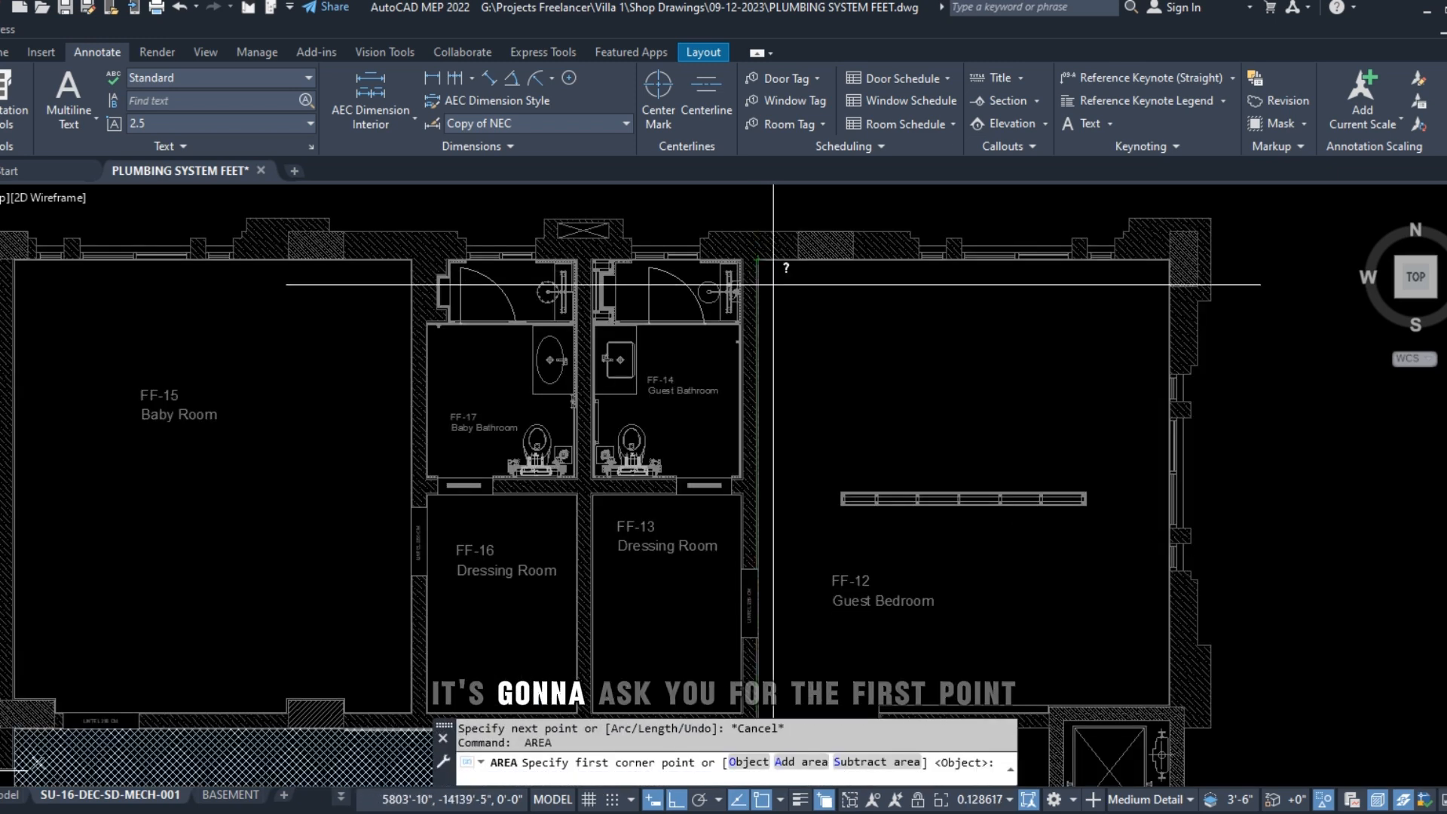
pyautogui.click(758, 260)
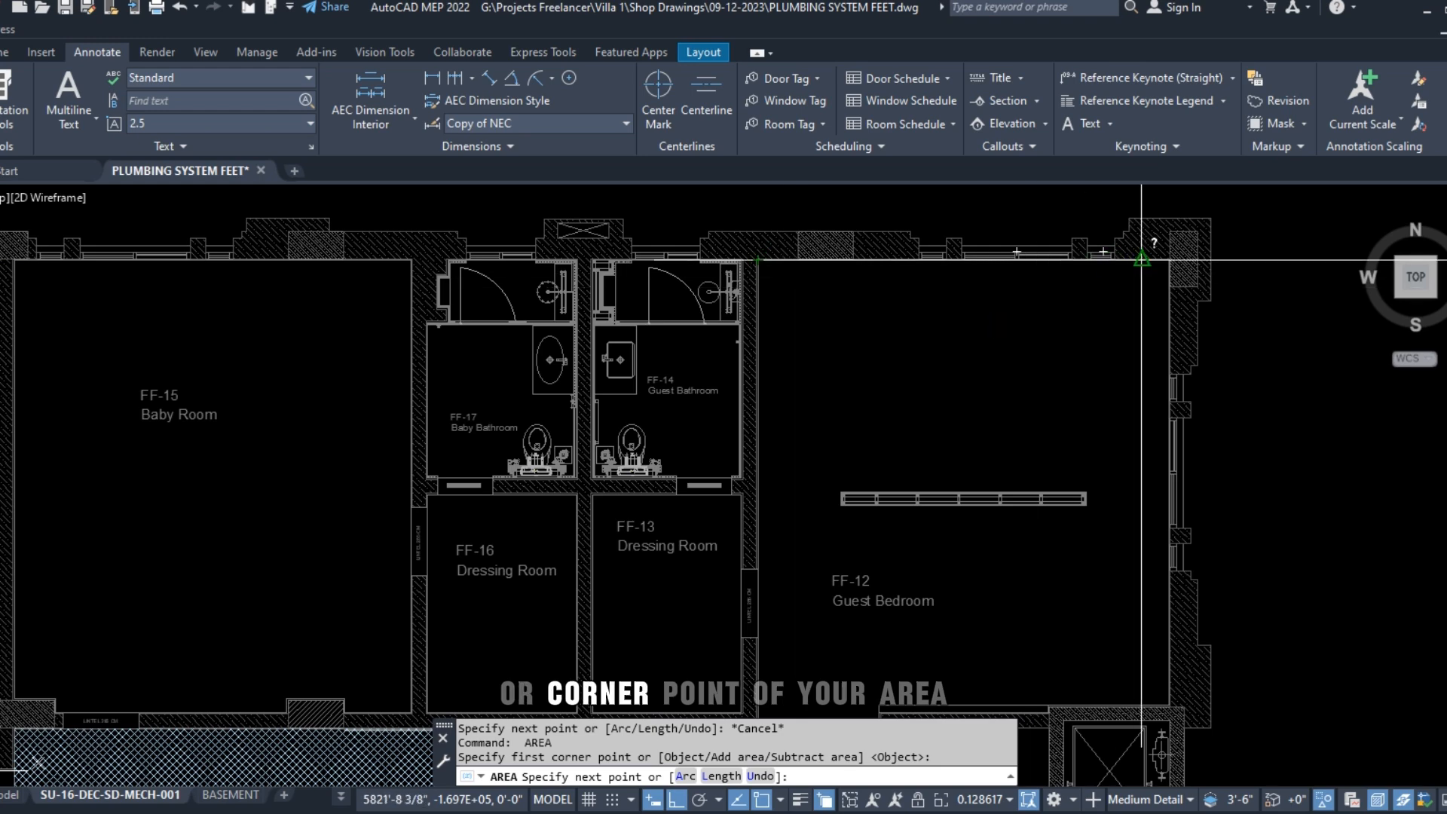
pyautogui.click(1168, 260)
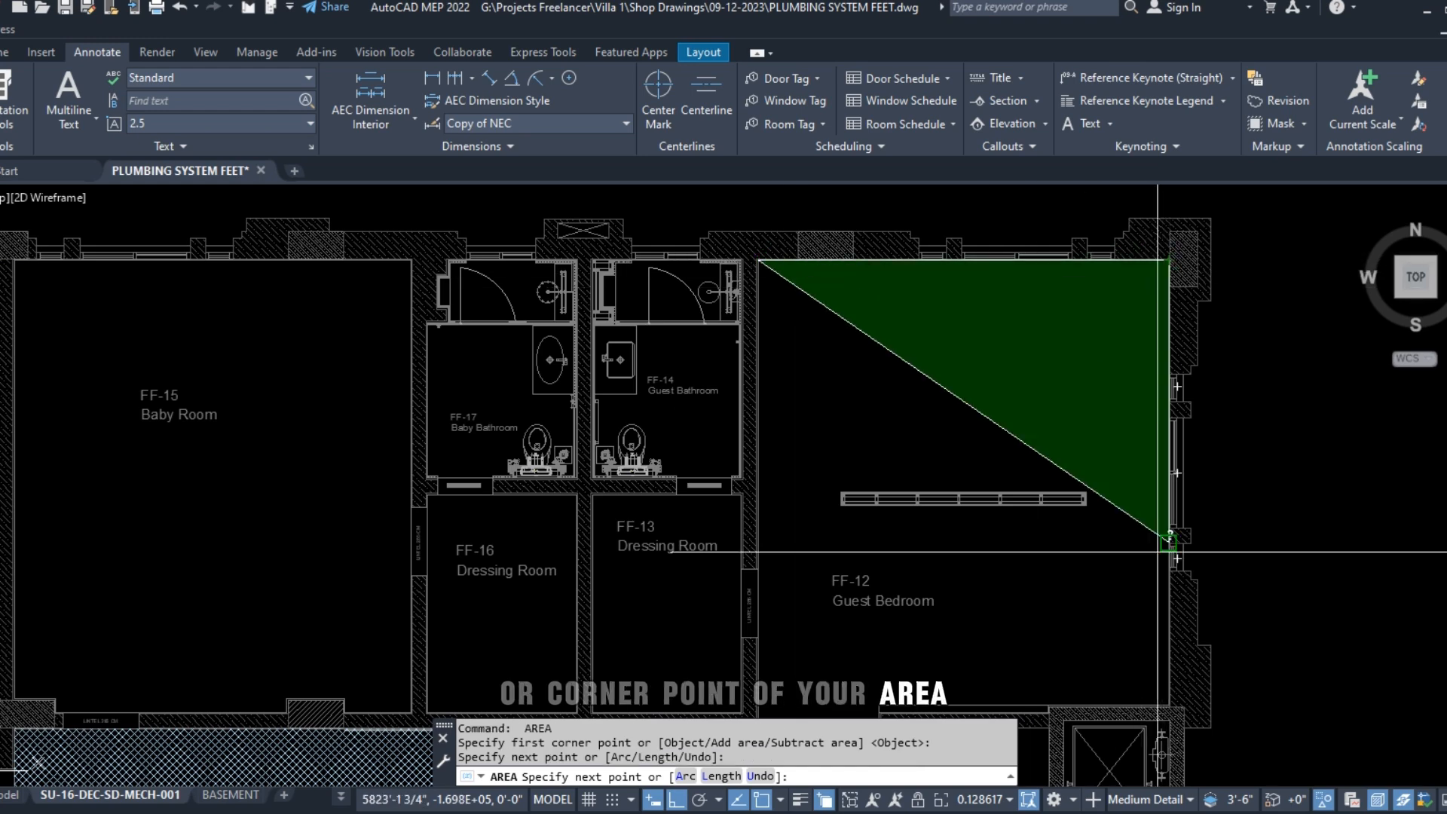
pyautogui.click(1169, 704)
pyautogui.moveTo(960, 666); pyautogui.dragTo(1084, 495, button='middle')
pyautogui.click(1002, 535)
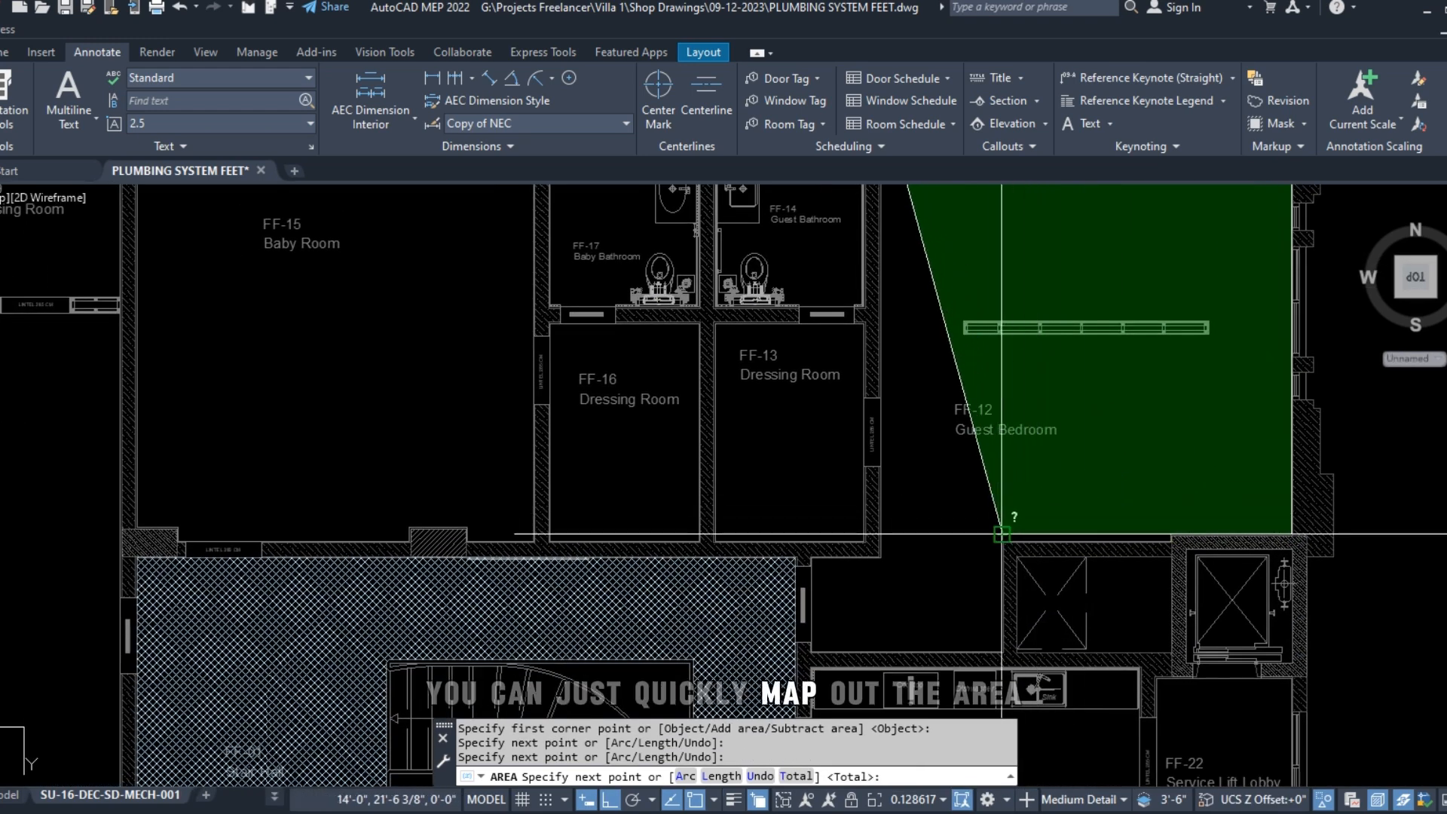
pyautogui.click(1002, 650)
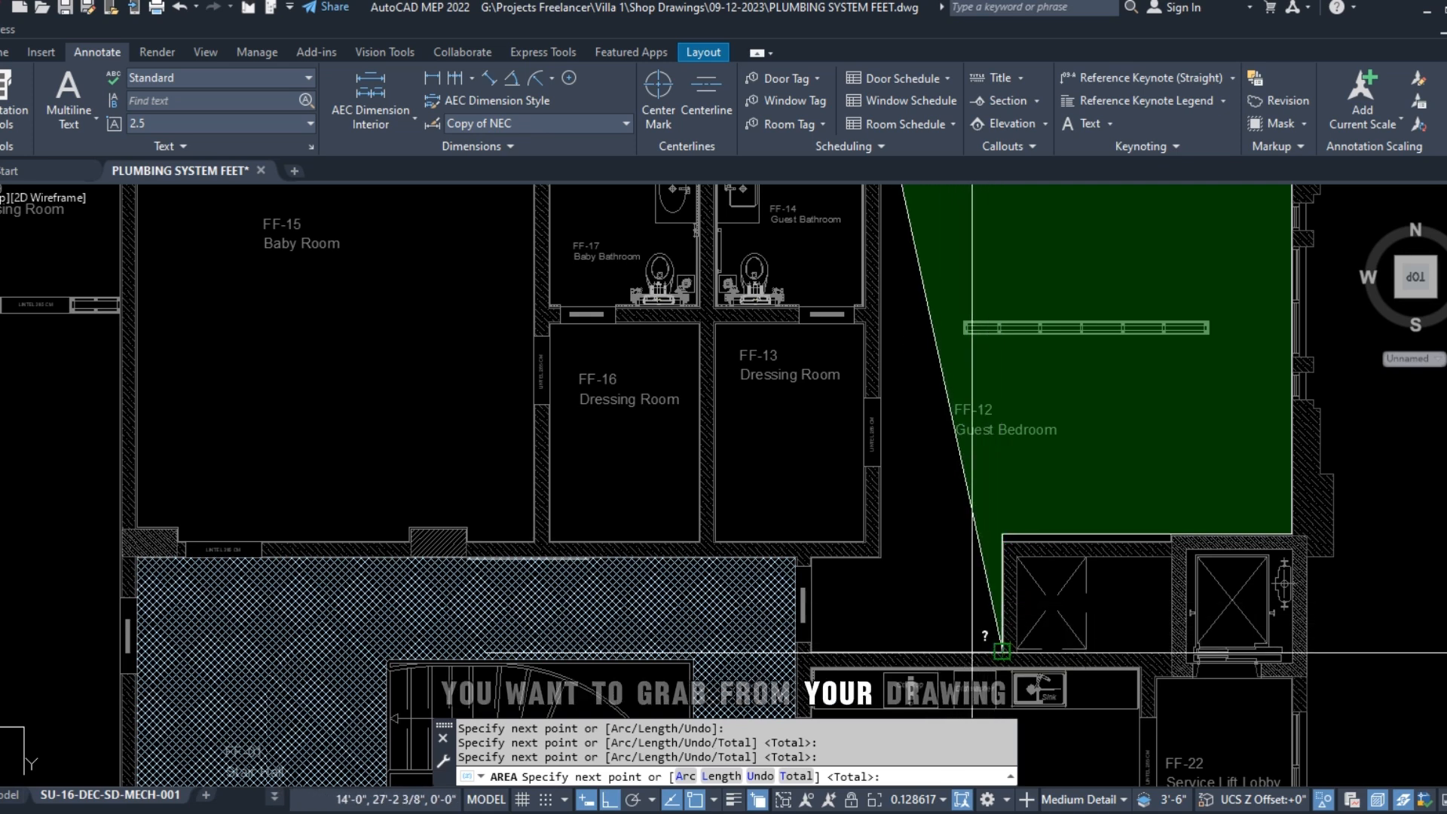
pyautogui.click(812, 650)
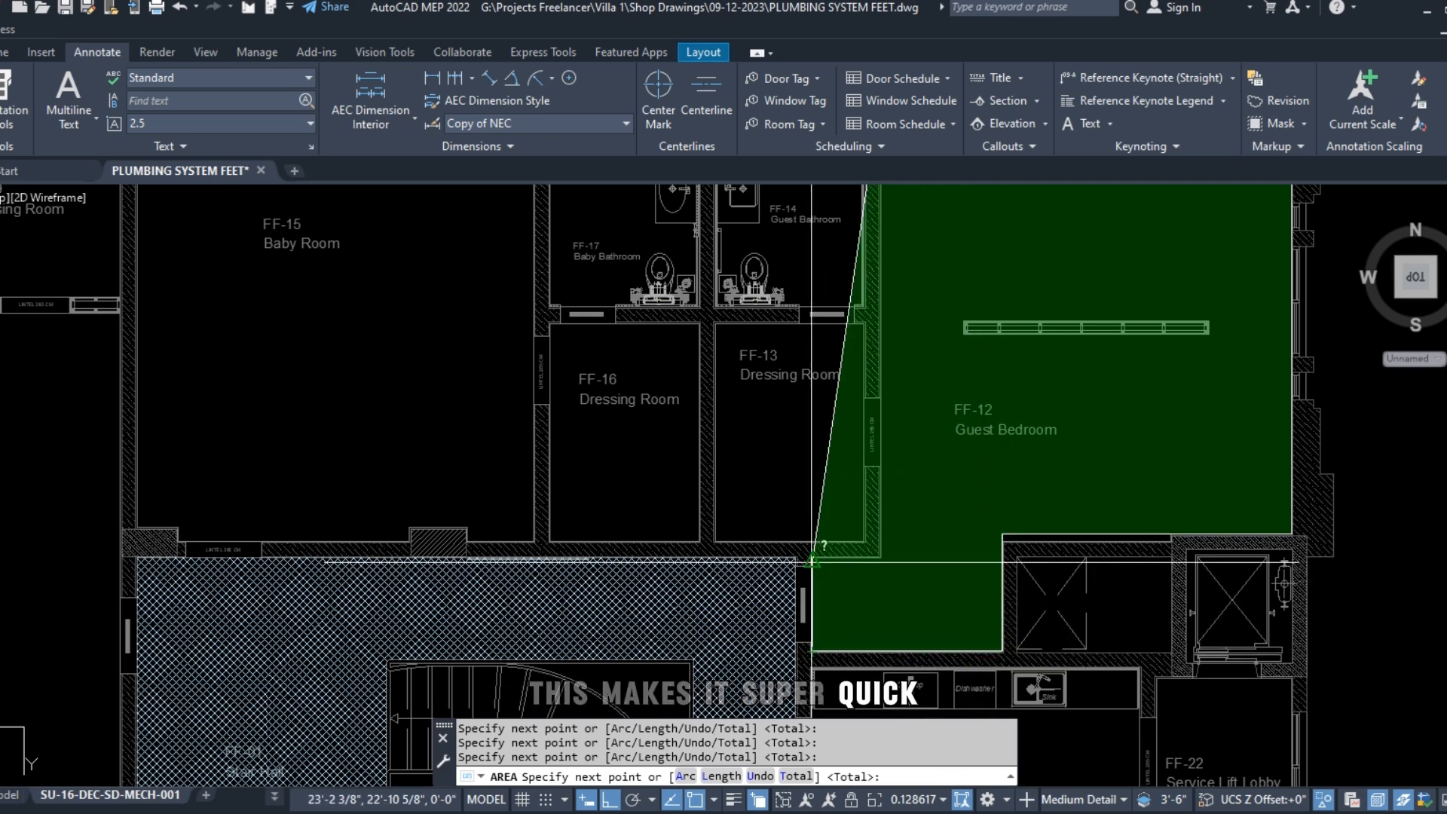
# Re-pick the entry recess's upper-left corner, add the inner wall corner, total the Guest Bedroom area and view it in the command history
pyautogui.click(812, 560)
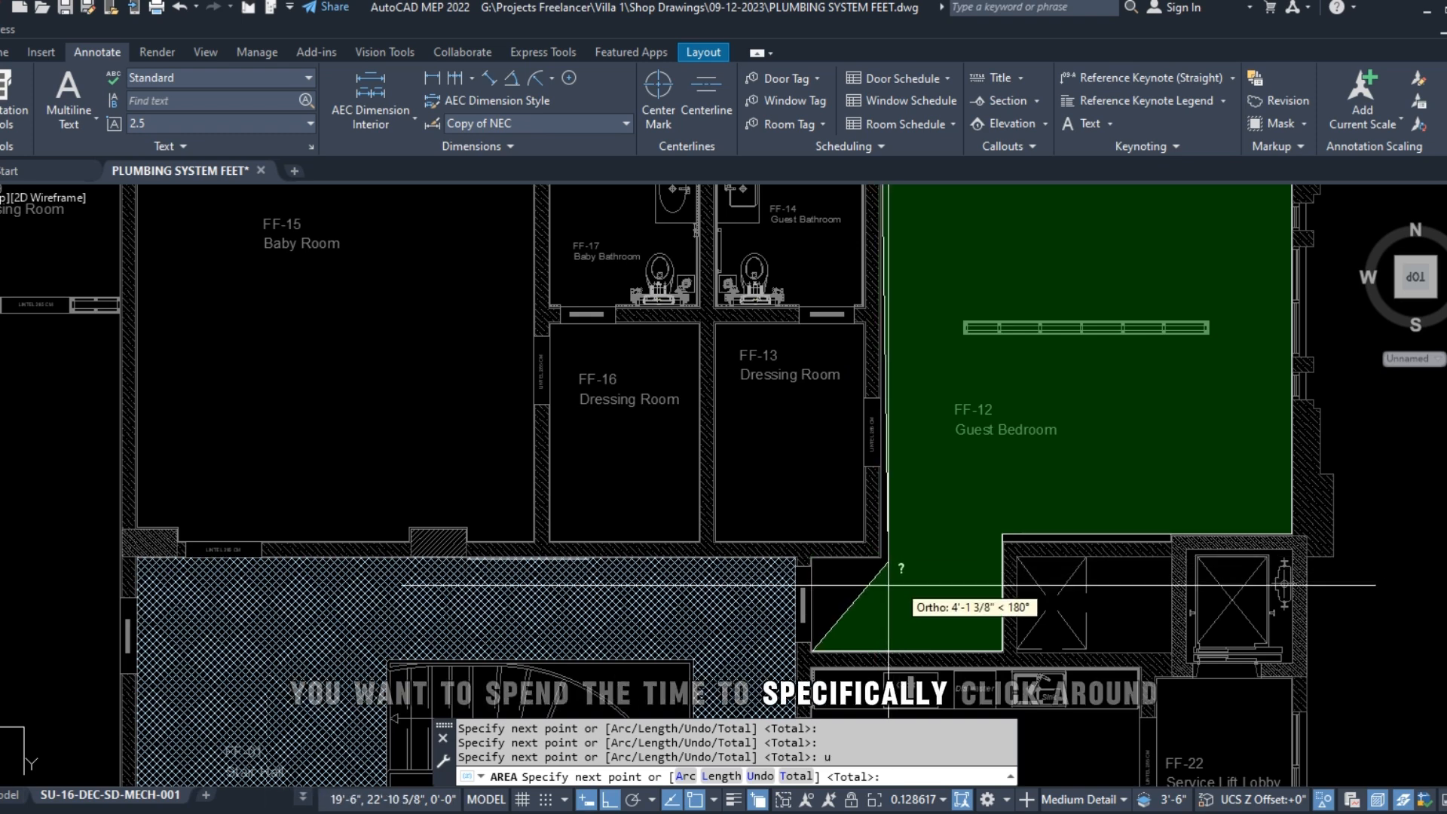
pyautogui.write('u')
pyautogui.press('Return')
pyautogui.click(812, 558)
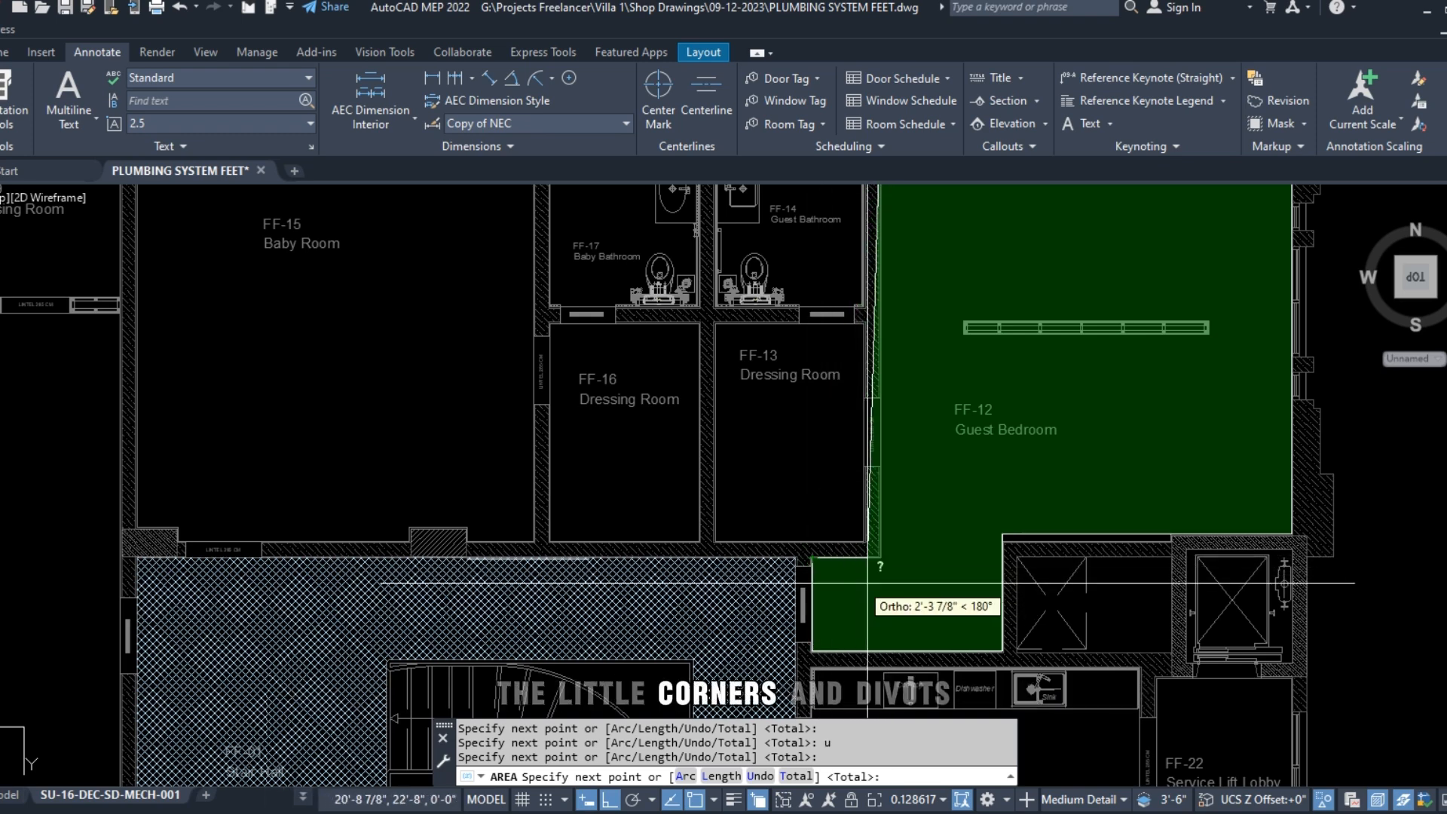
pyautogui.click(880, 557)
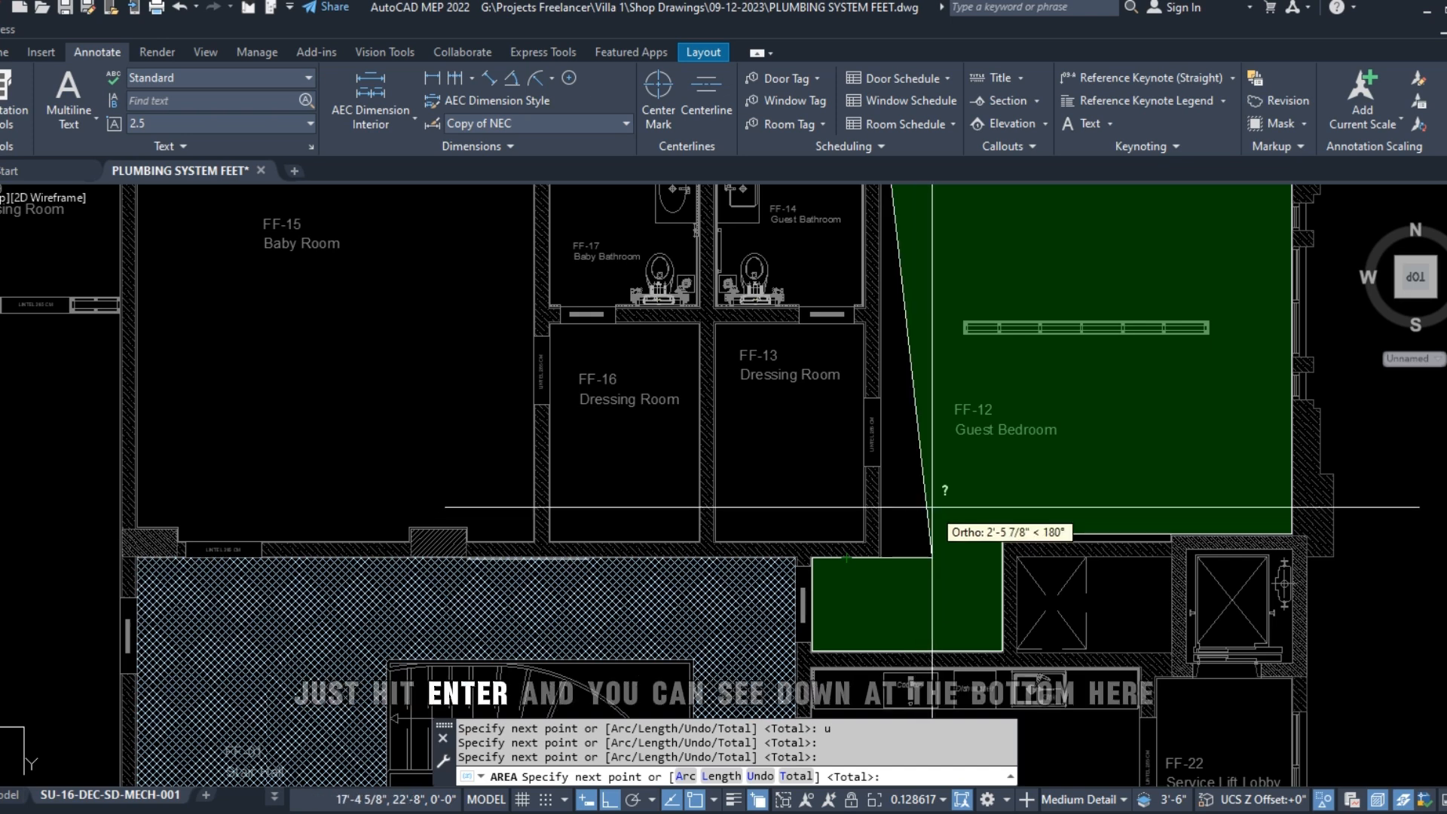
pyautogui.press('Return')
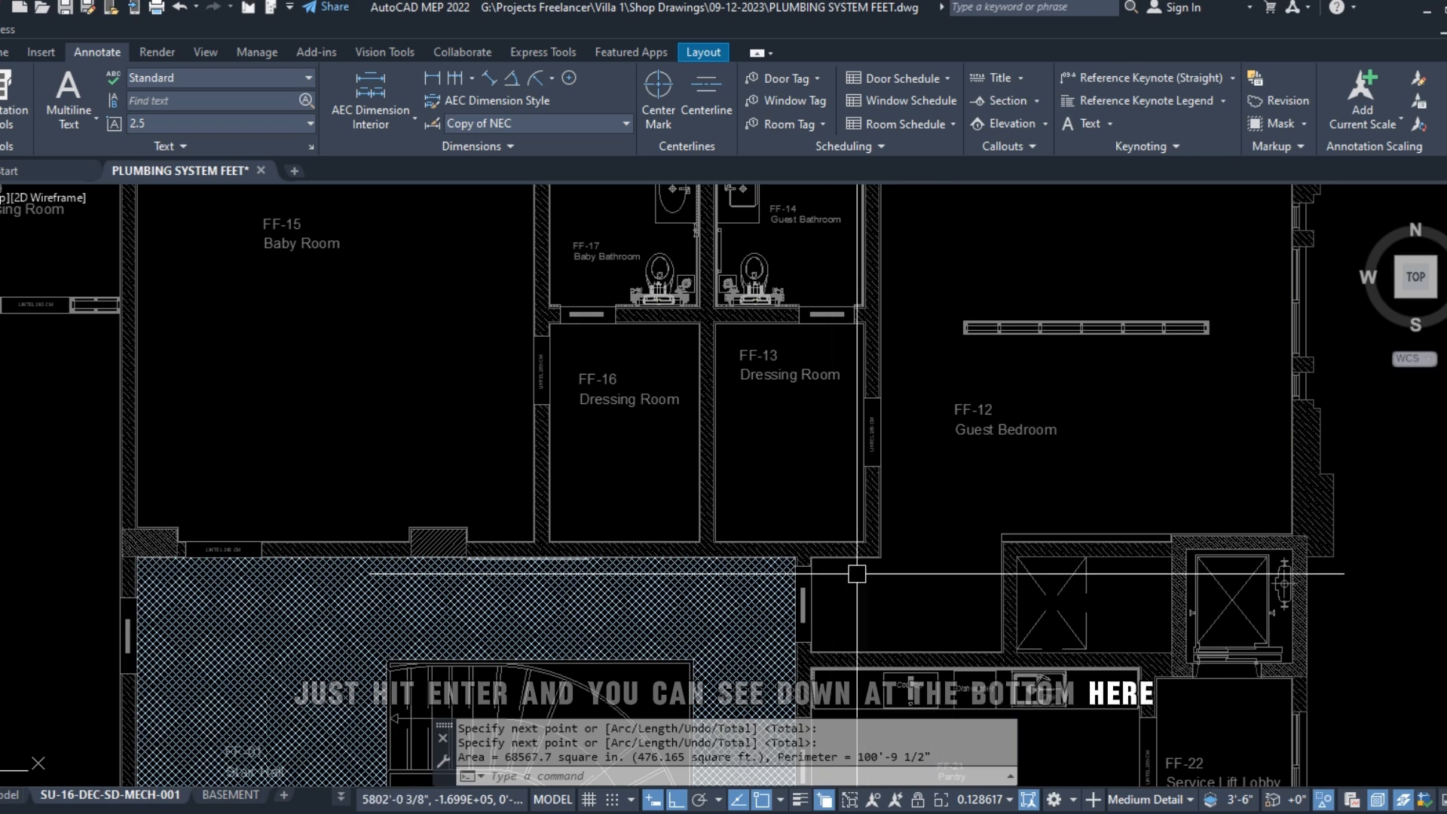
pyautogui.press('F2')
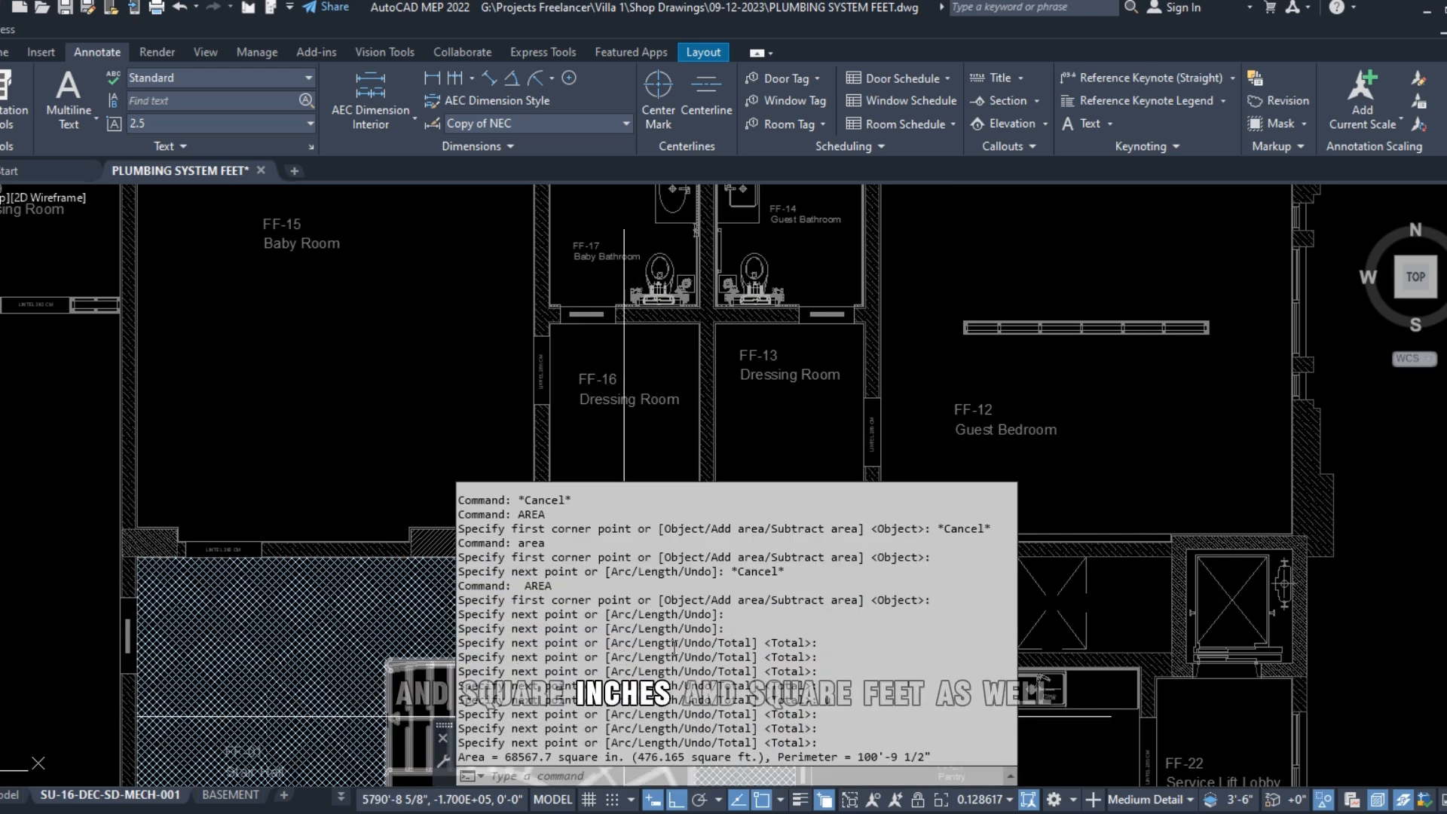
pyautogui.press('Escape')
pyautogui.moveTo(1261, 467); pyautogui.dragTo(1157, 468, button='middle')
pyautogui.write('are')
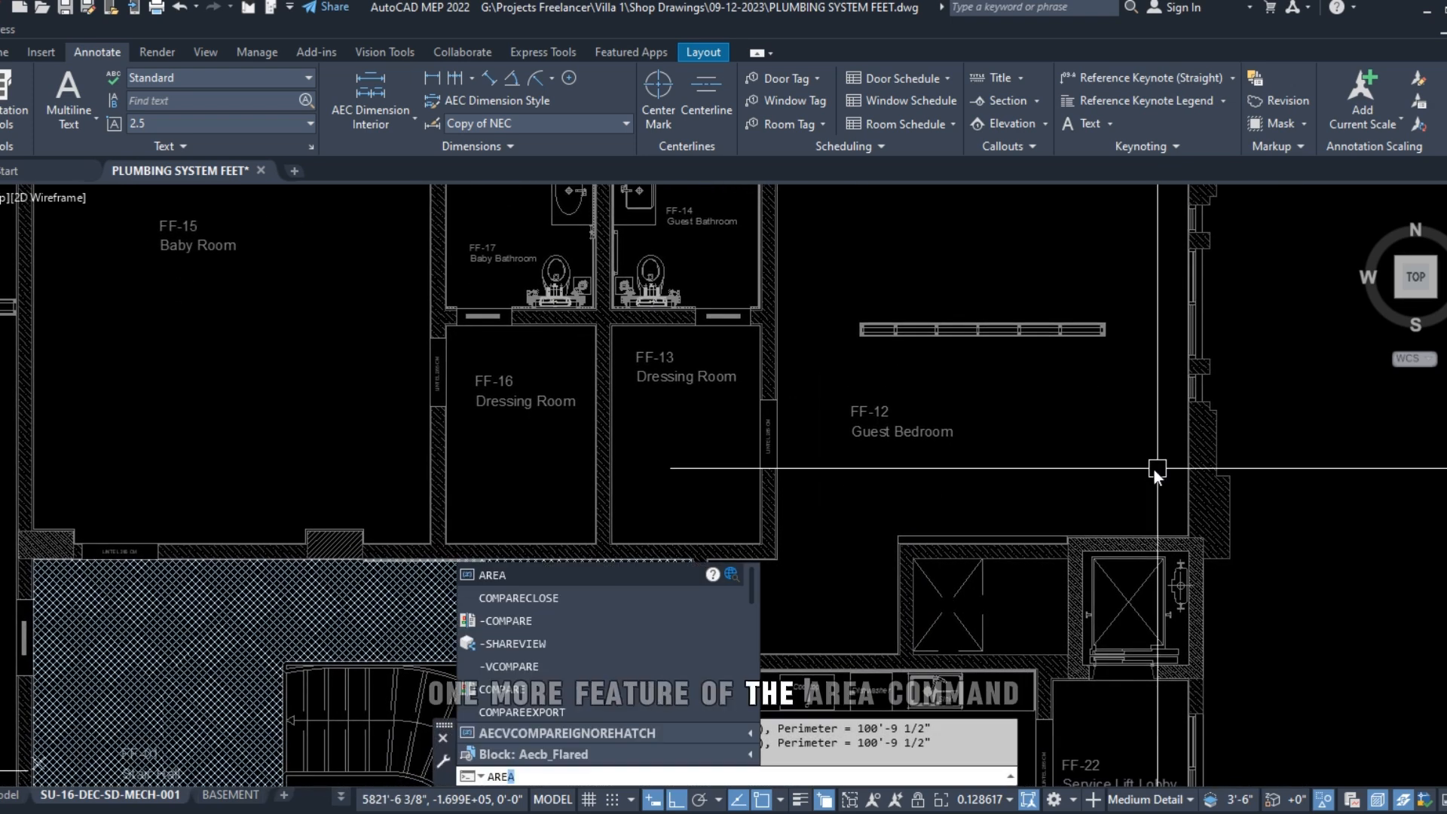
pyautogui.press('Return')
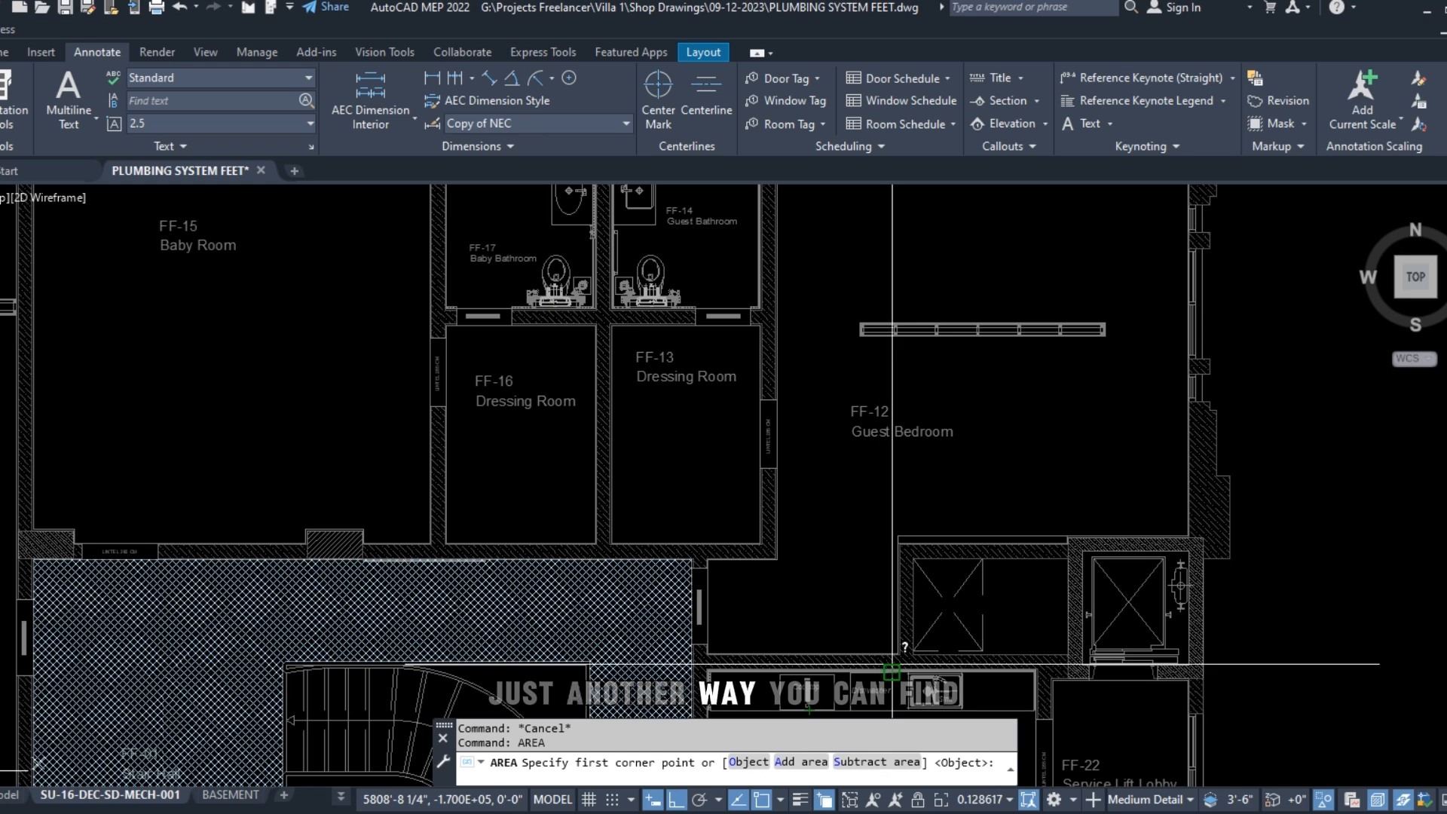
pyautogui.press('Escape')
pyautogui.press('Escape')
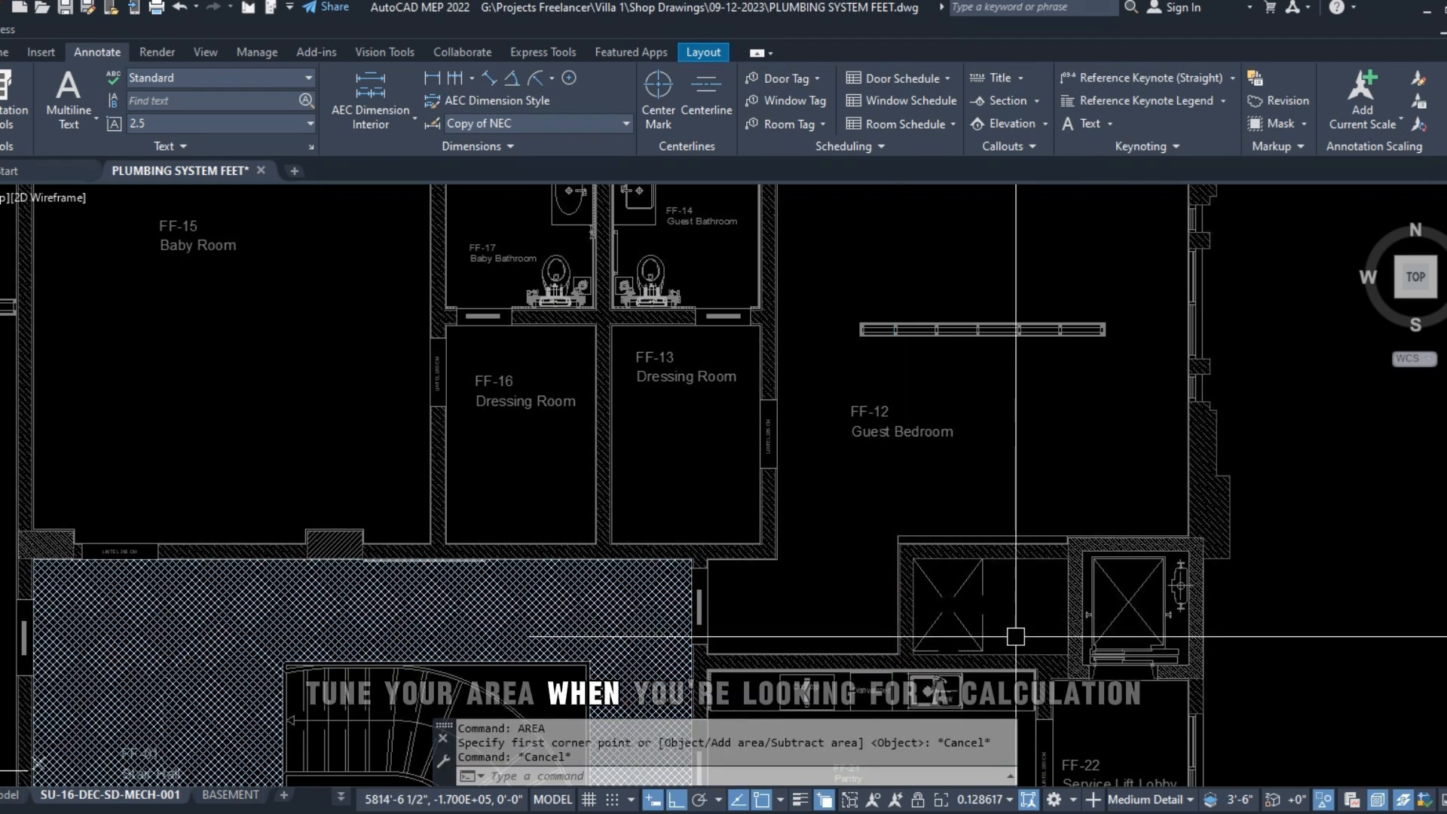
pyautogui.moveTo(1016, 637); pyautogui.dragTo(959, 628, button='middle')
pyautogui.scroll(4, 917, 706)
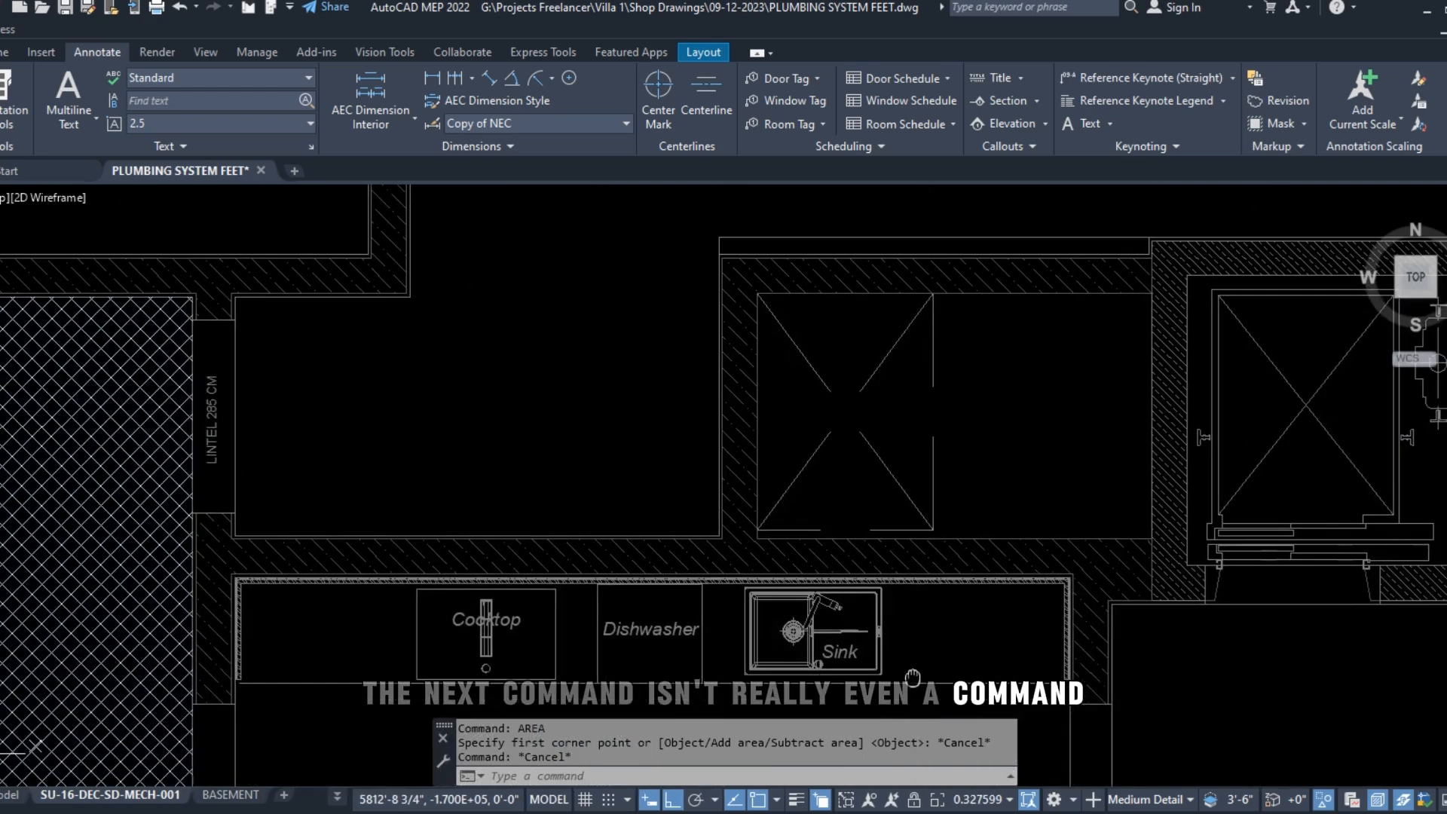
pyautogui.click(661, 546)
pyautogui.moveTo(757, 475); pyautogui.dragTo(716, 581, button='middle')
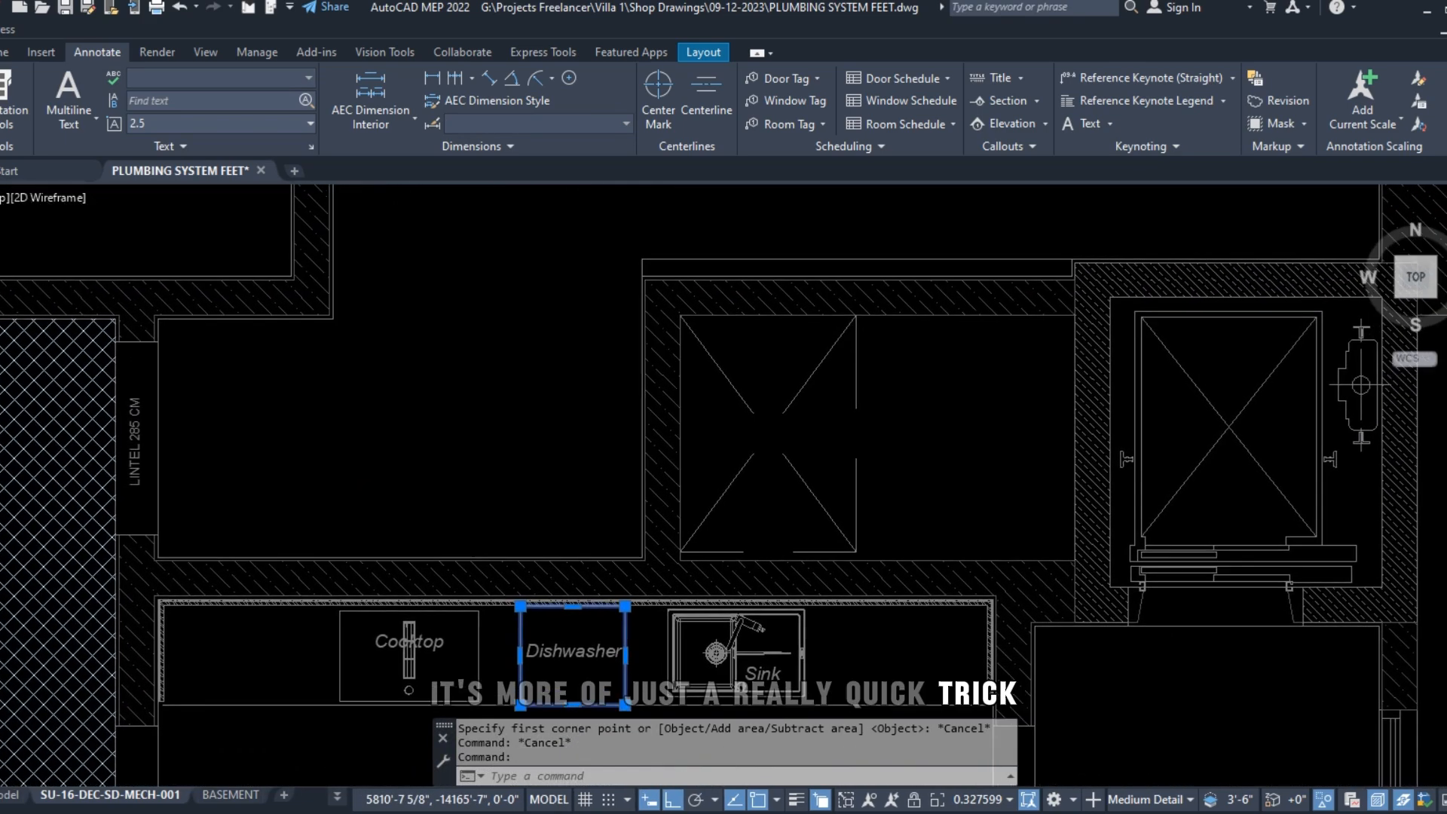
pyautogui.press('Escape')
pyautogui.click(854, 406)
pyautogui.moveTo(1035, 476); pyautogui.dragTo(849, 461, button='middle')
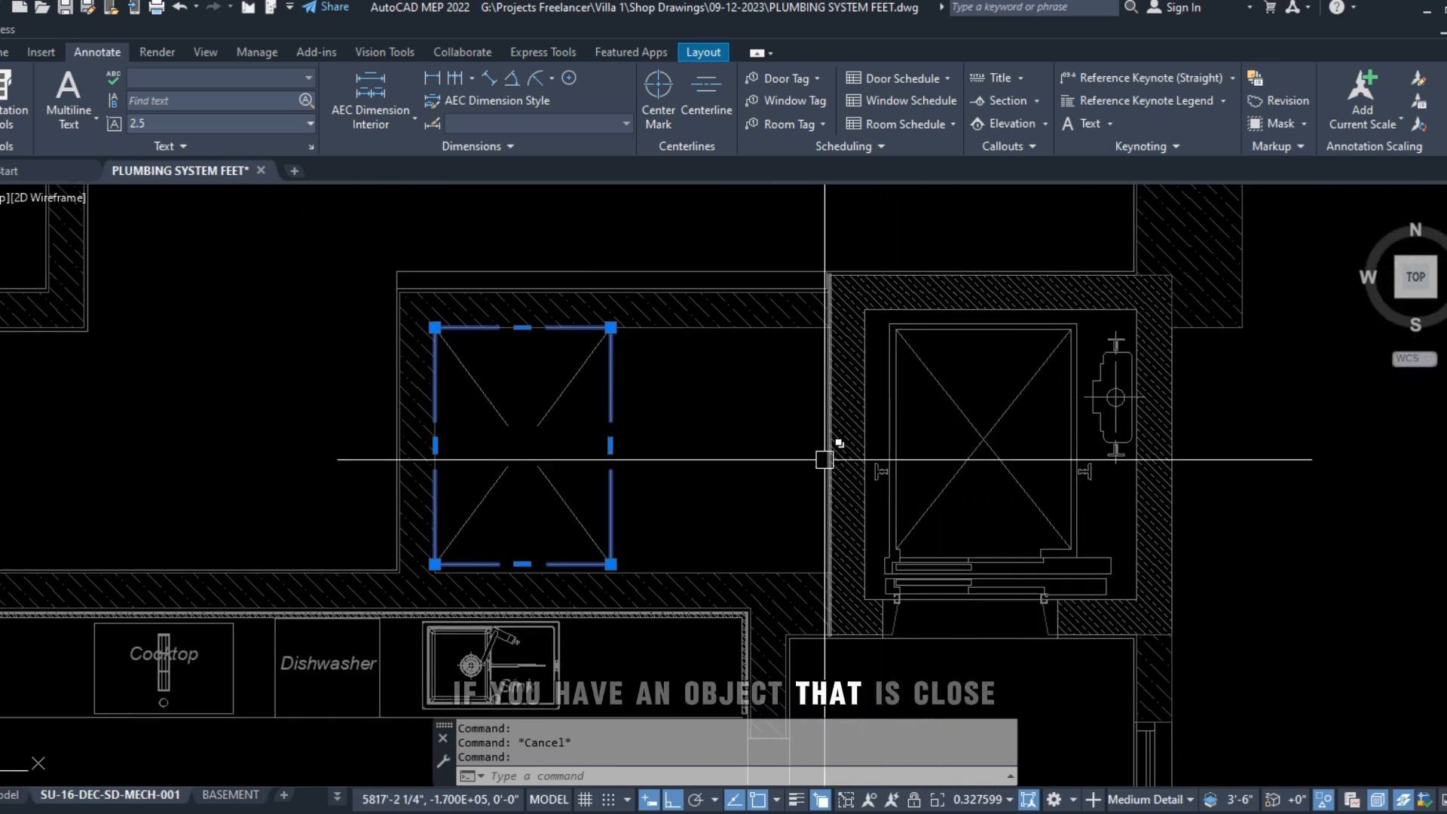
pyautogui.press('Escape')
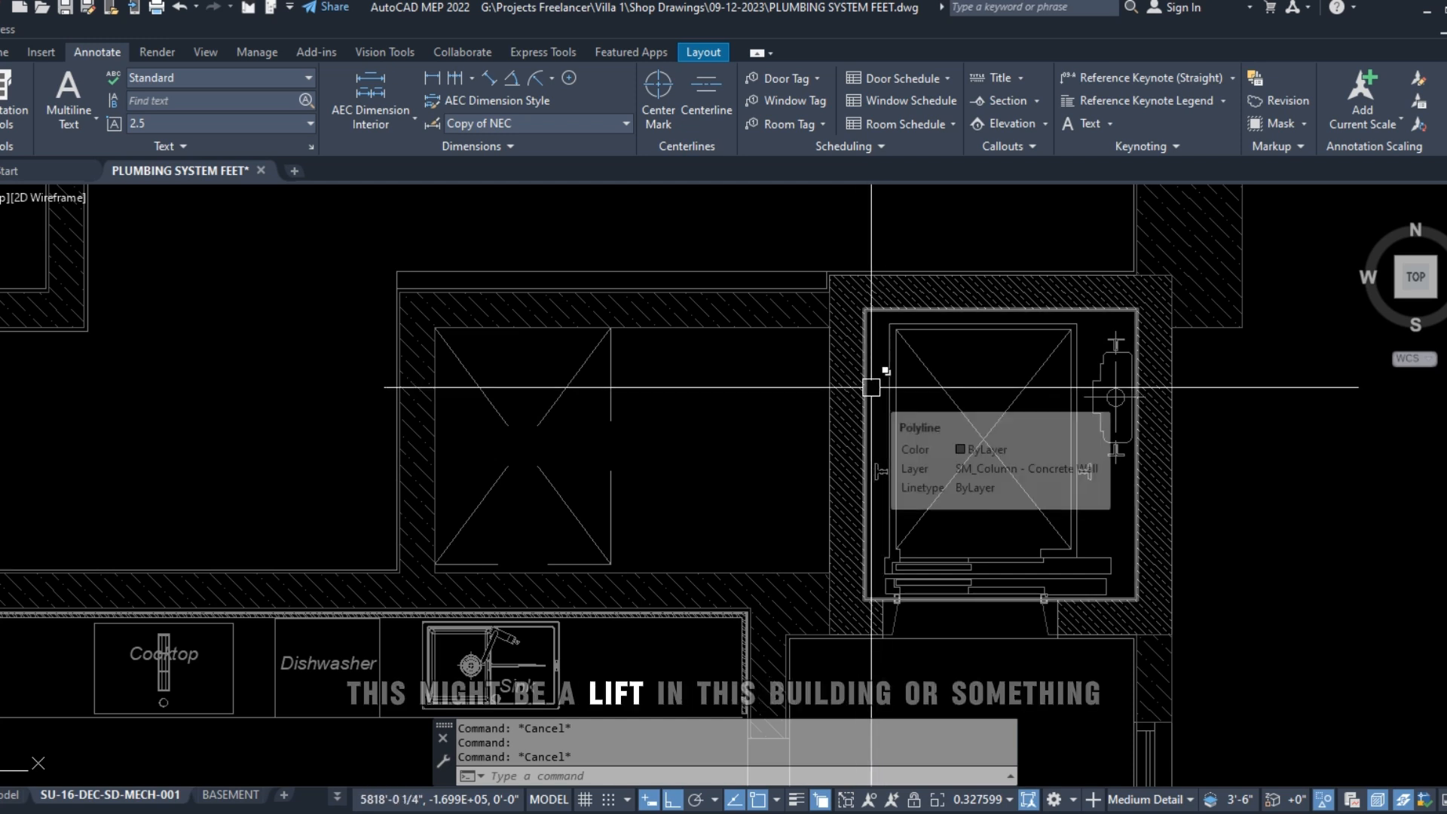
pyautogui.click(871, 345)
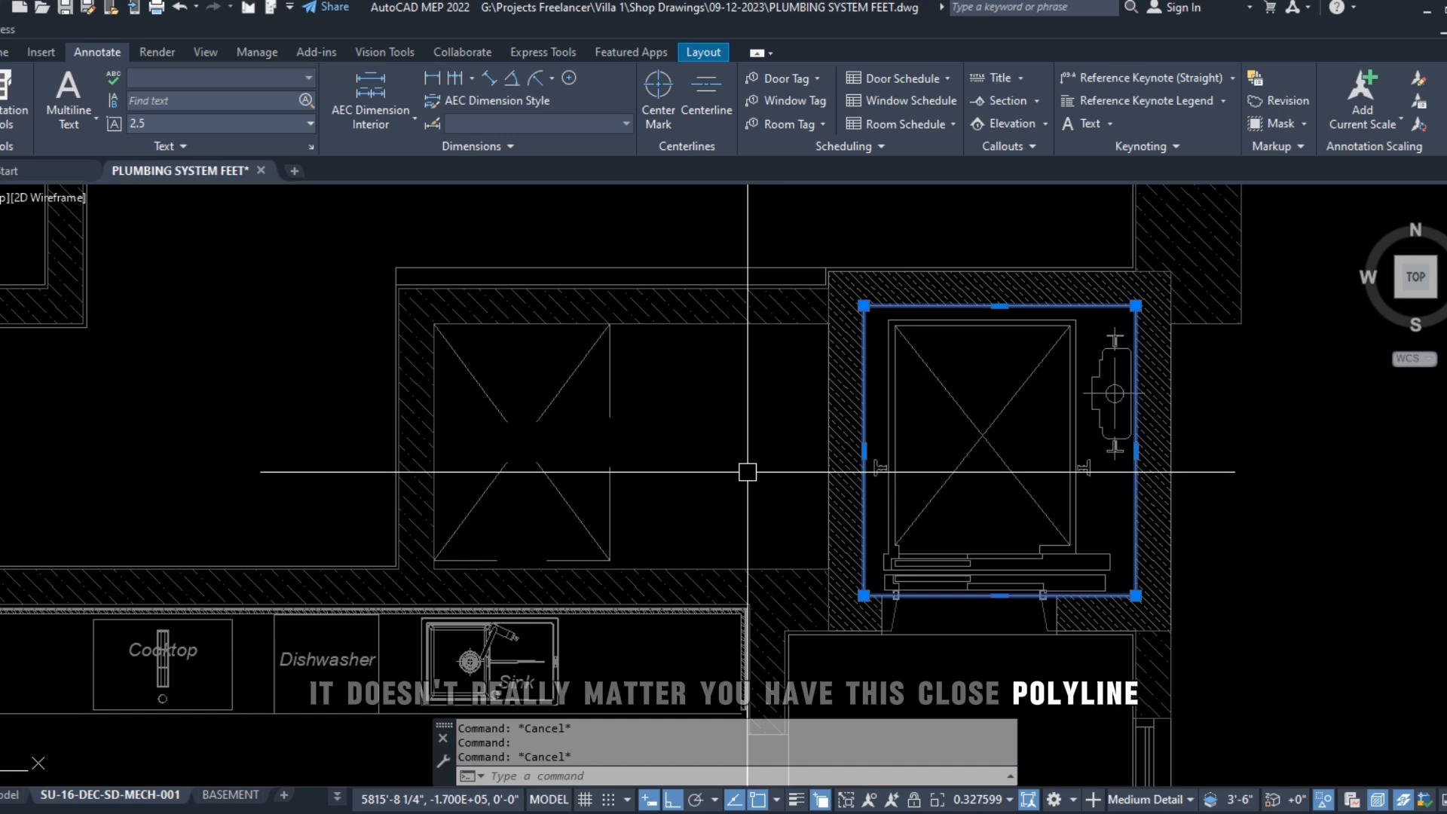
pyautogui.press('Escape')
# Select the closed polyline around the lift shaft and display its properties to read its area
pyautogui.doubleClick(864, 371)
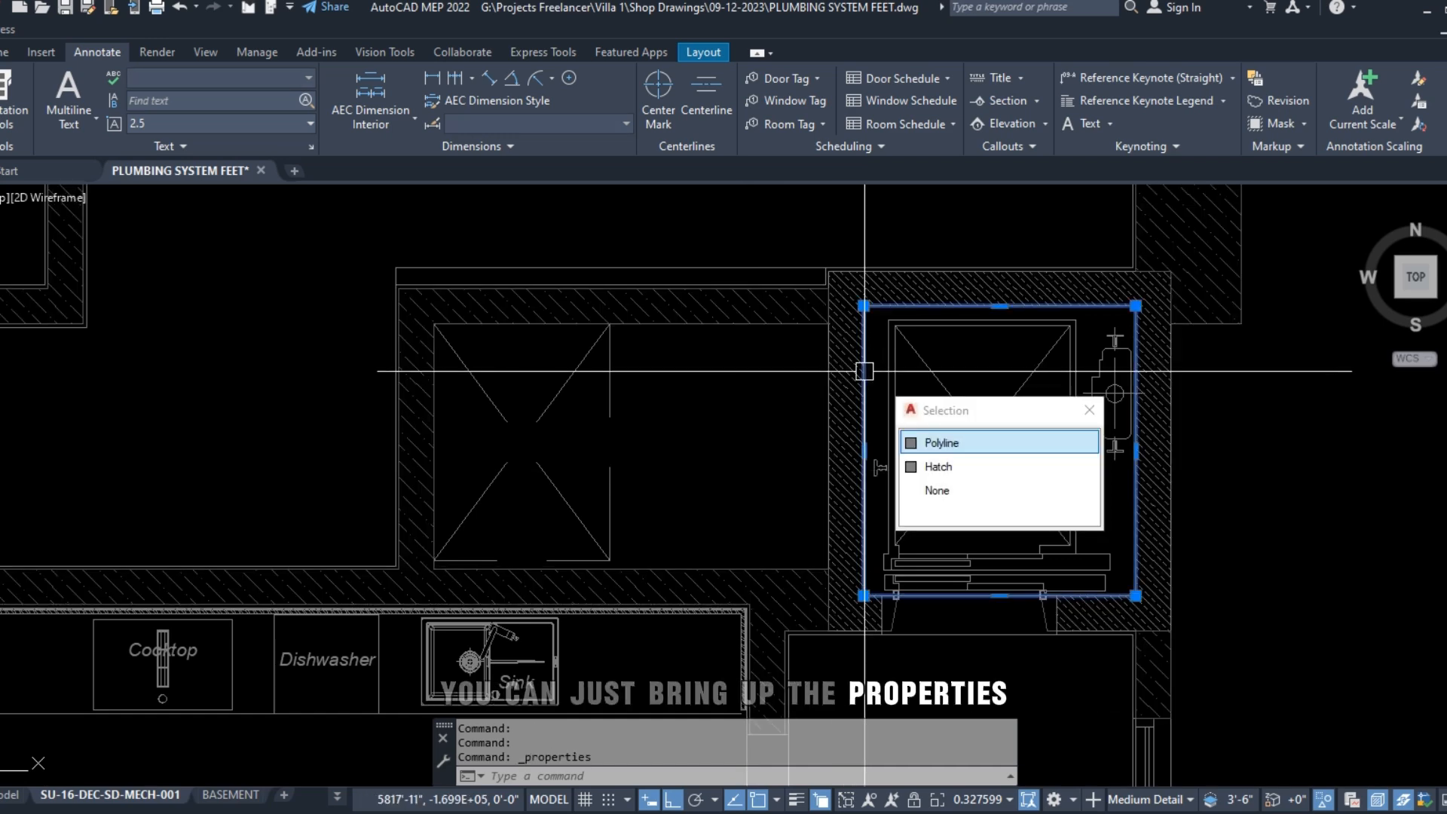
pyautogui.rightClick(865, 373)
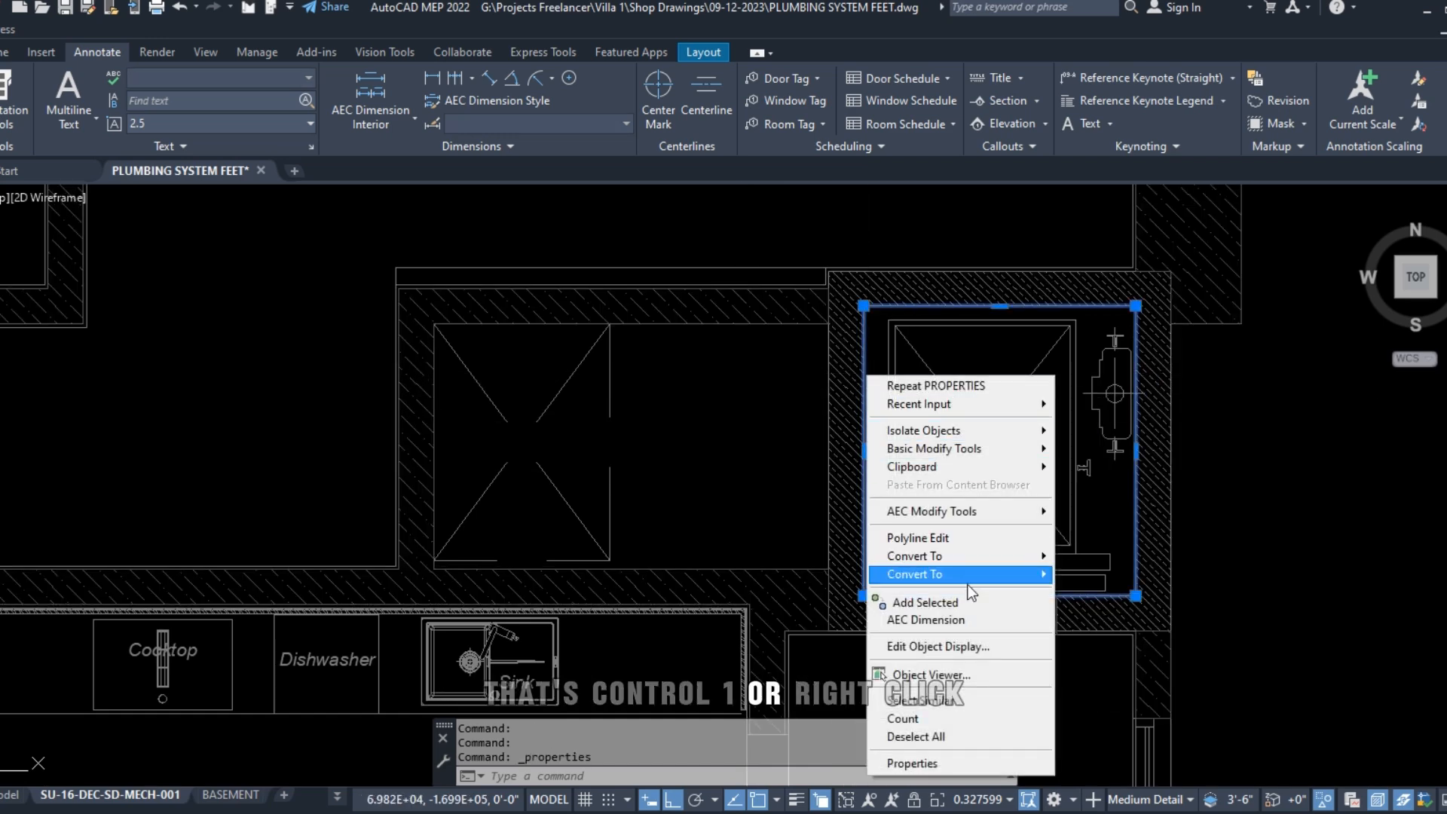
pyautogui.click(980, 762)
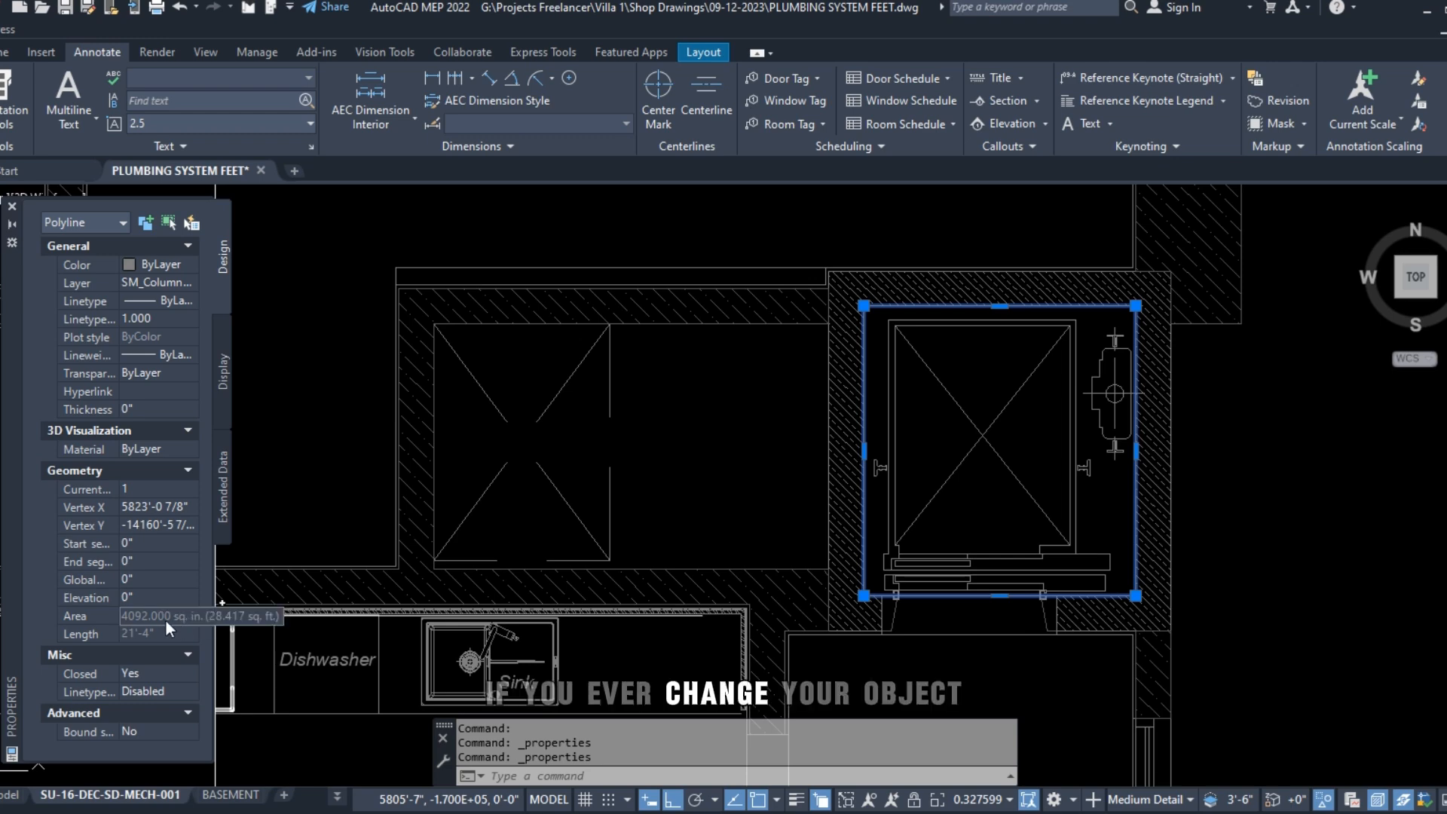
# Try to stretch the lower-left corner of the lift shaft polyline outward past the wall, checking its area in the properties
pyautogui.click(864, 595)
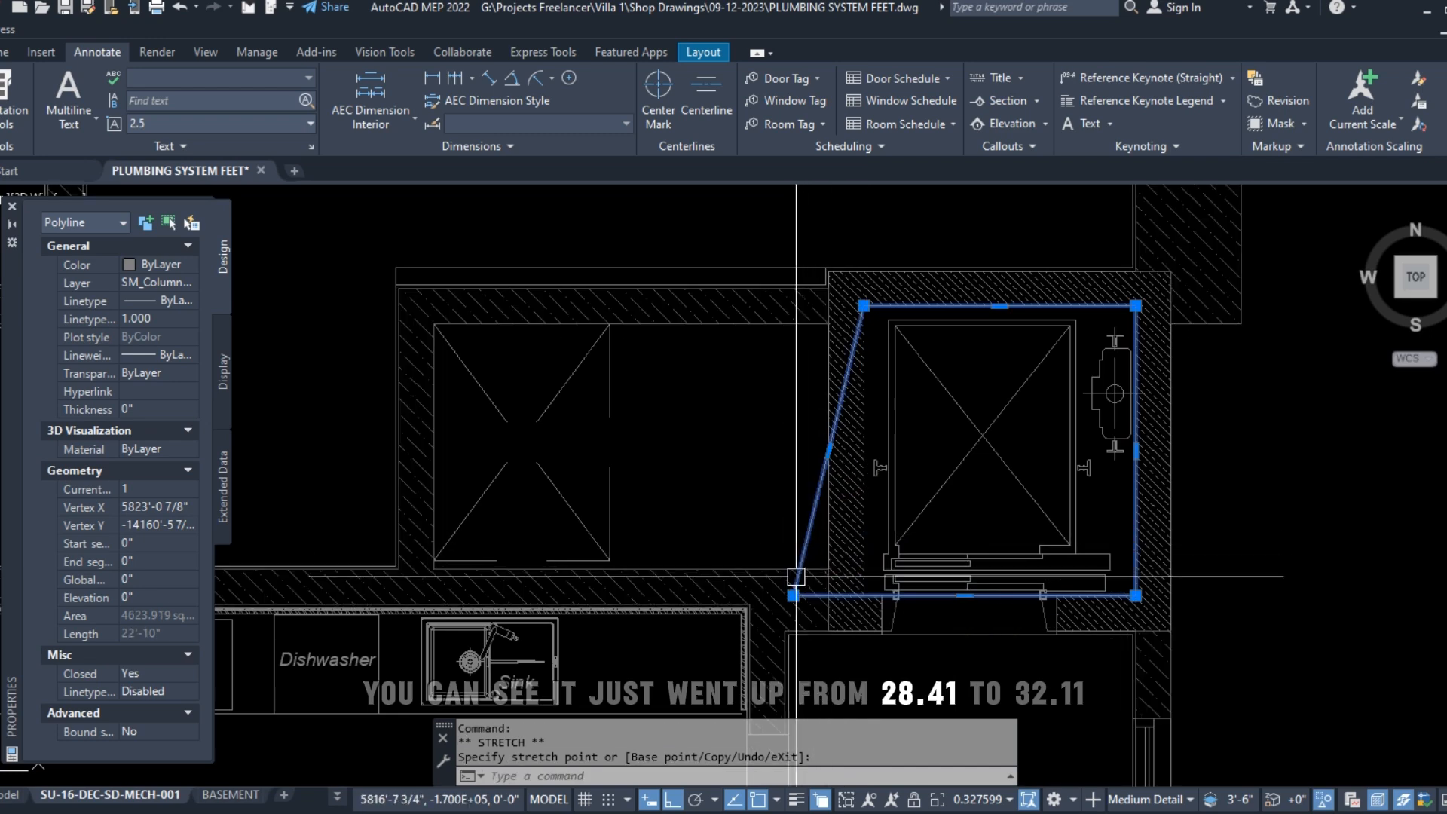
pyautogui.click(792, 595)
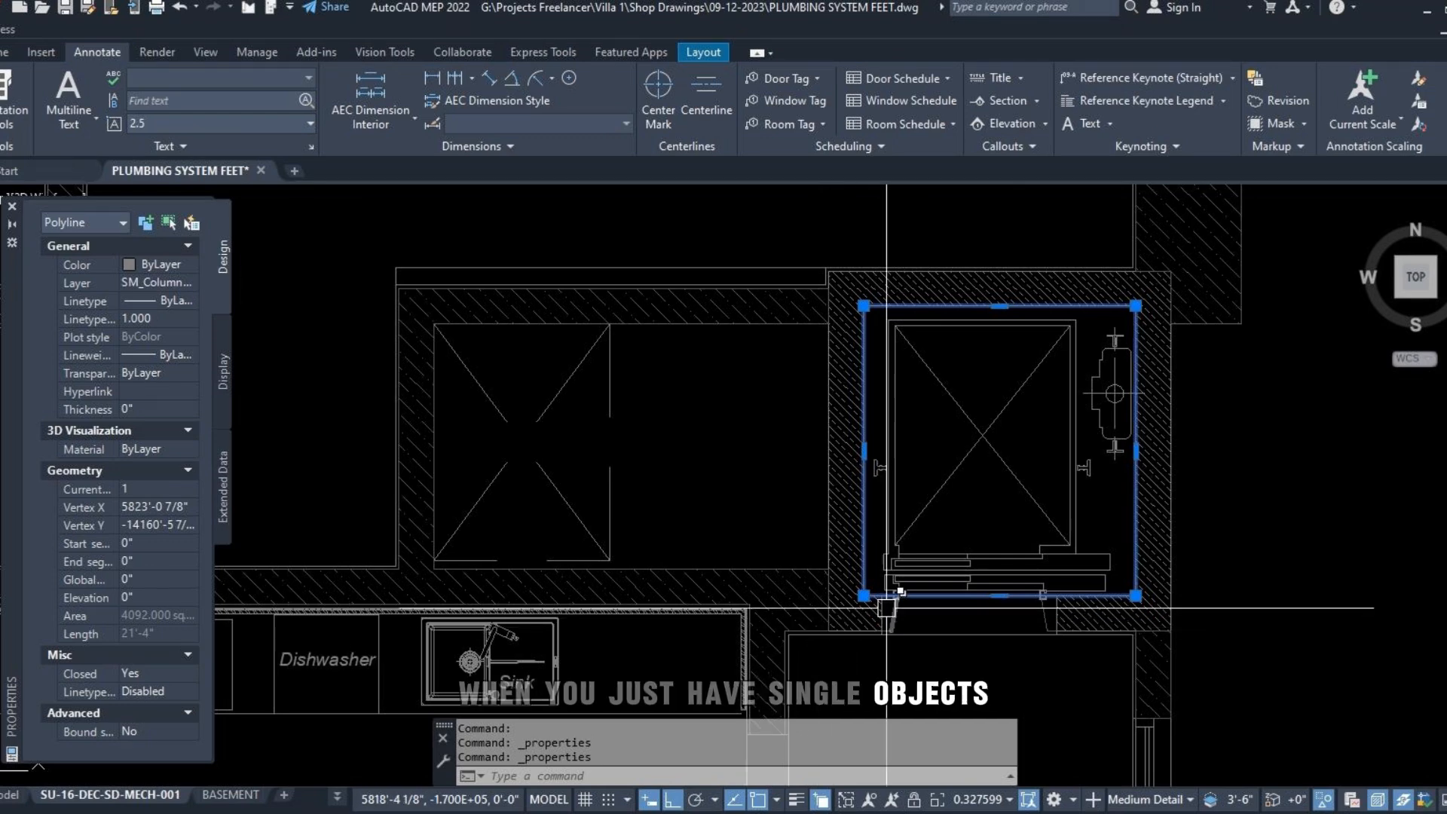
pyautogui.click(863, 595)
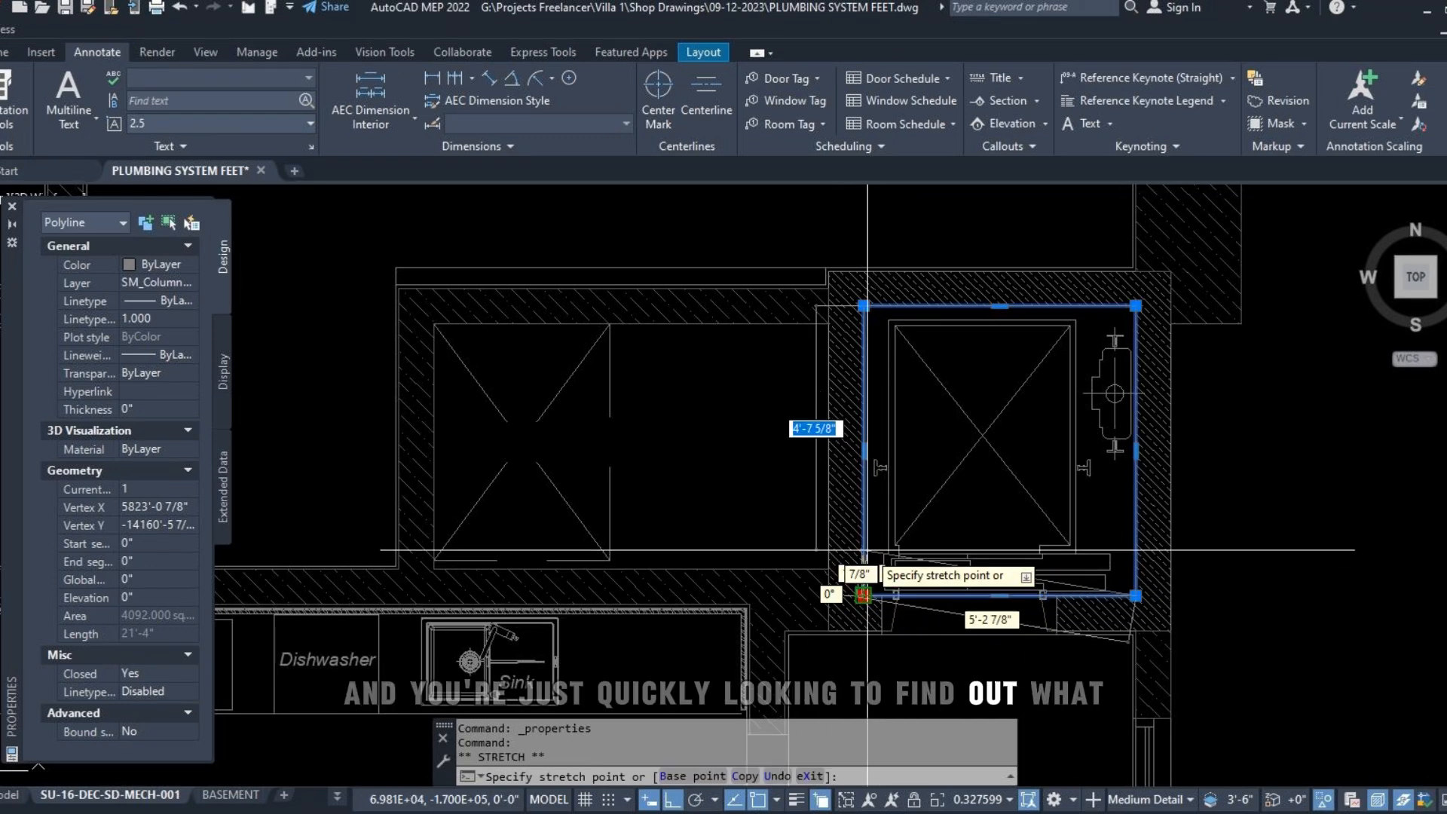
pyautogui.scroll(1, 940, 580)
pyautogui.press('Escape')
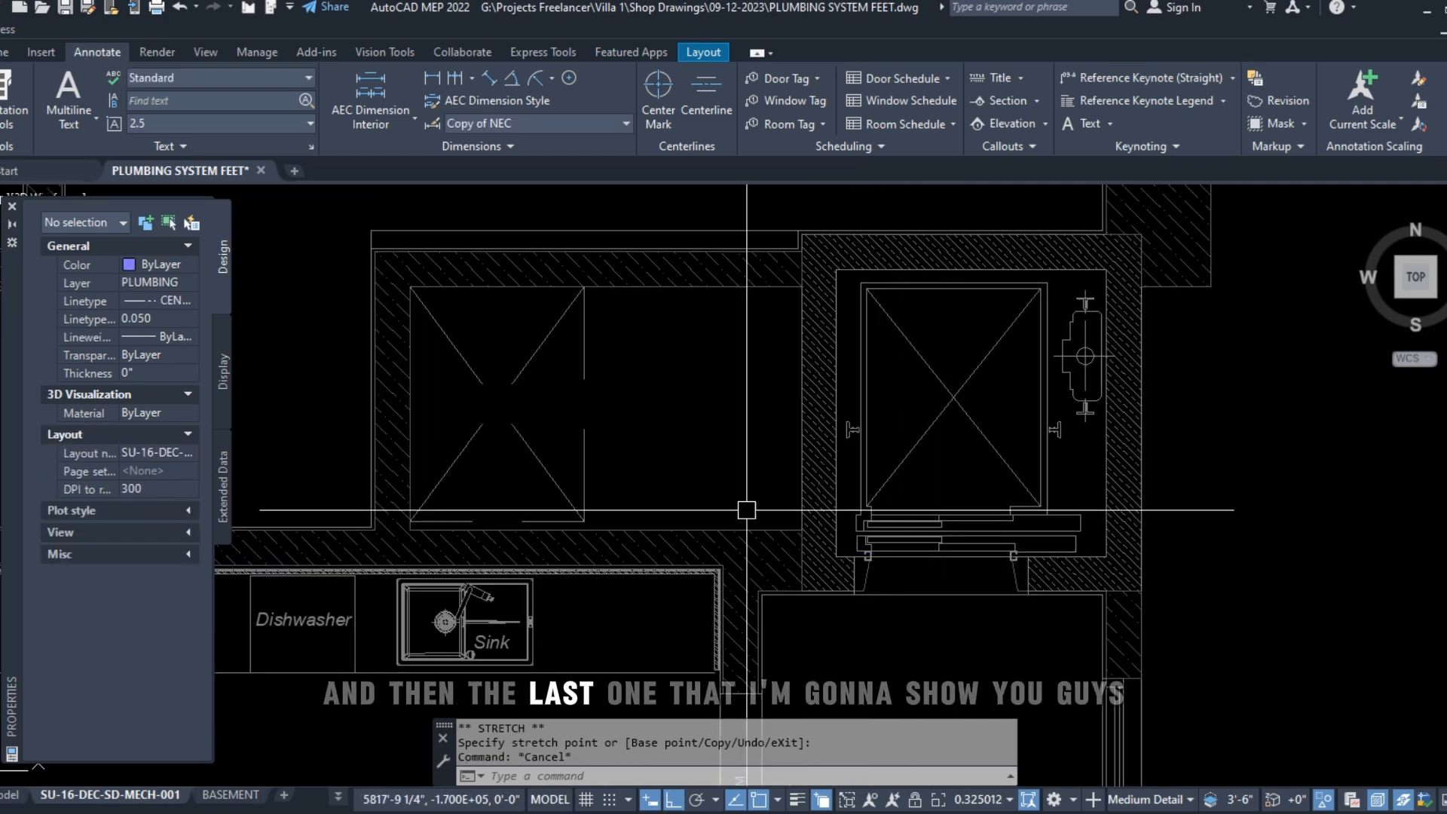
# Run the LIST command on the Stair Hall floor hatch to display its data
pyautogui.moveTo(555, 509)
pyautogui.mouseDown(button='middle')
pyautogui.moveTo(788, 422)
pyautogui.moveTo(1304, 332)
pyautogui.mouseUp(button='middle')
pyautogui.scroll(-1, 1182, 363)
pyautogui.moveTo(1157, 360)
pyautogui.mouseDown(button='middle')
pyautogui.moveTo(1161, 538)
pyautogui.moveTo(1174, 535)
pyautogui.mouseUp(button='middle')
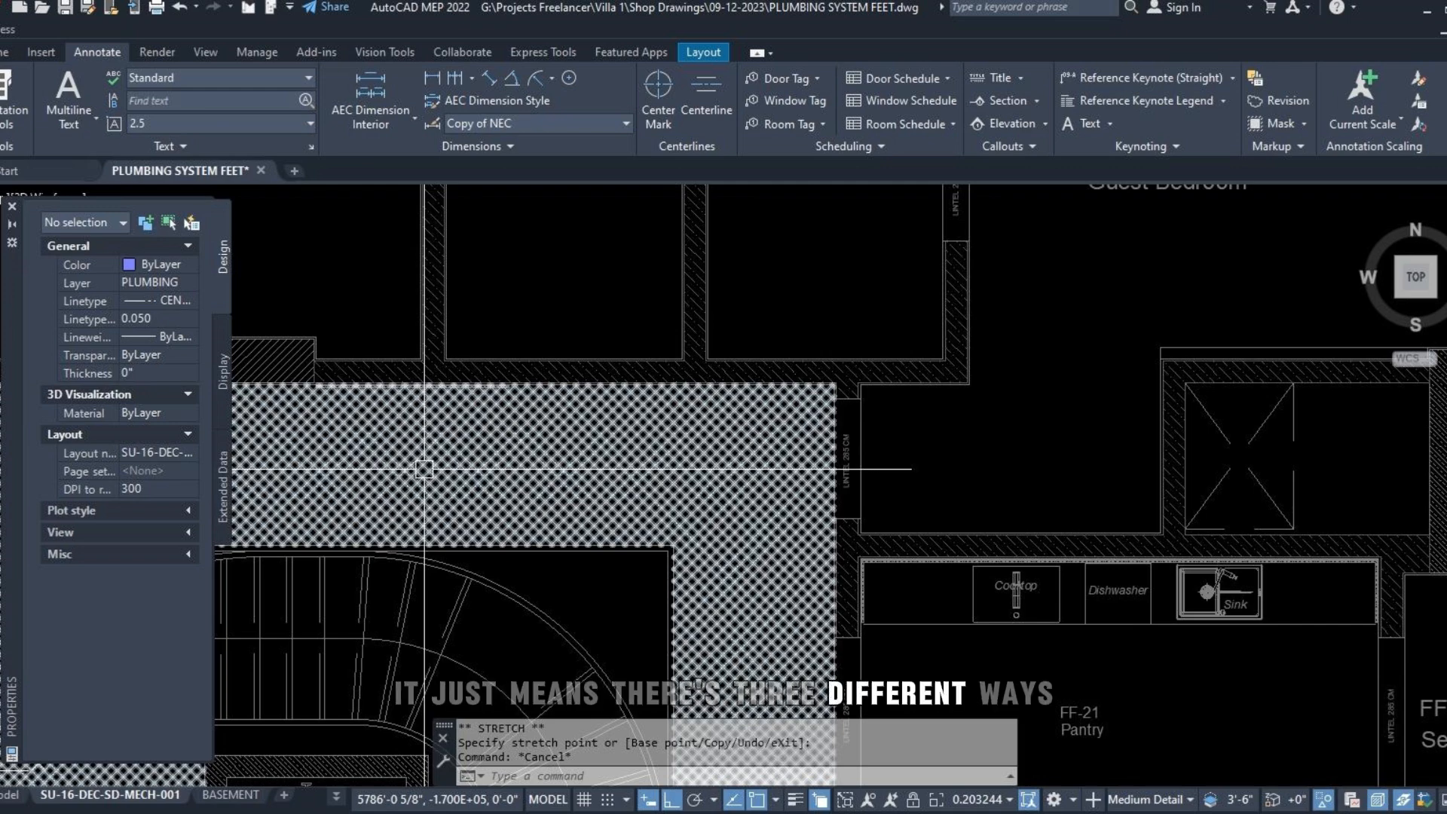
pyautogui.click(691, 455)
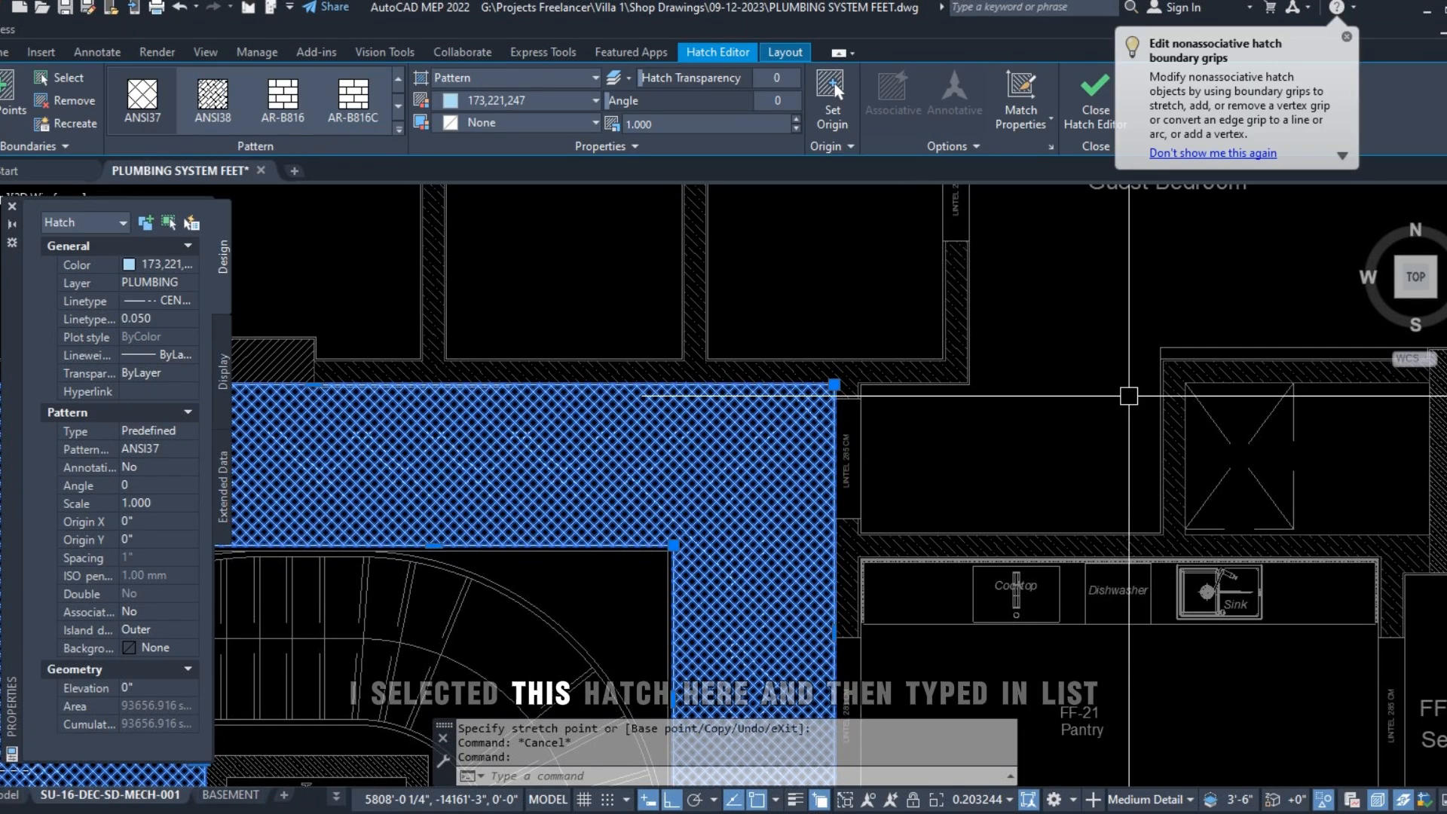
pyautogui.write('ist')
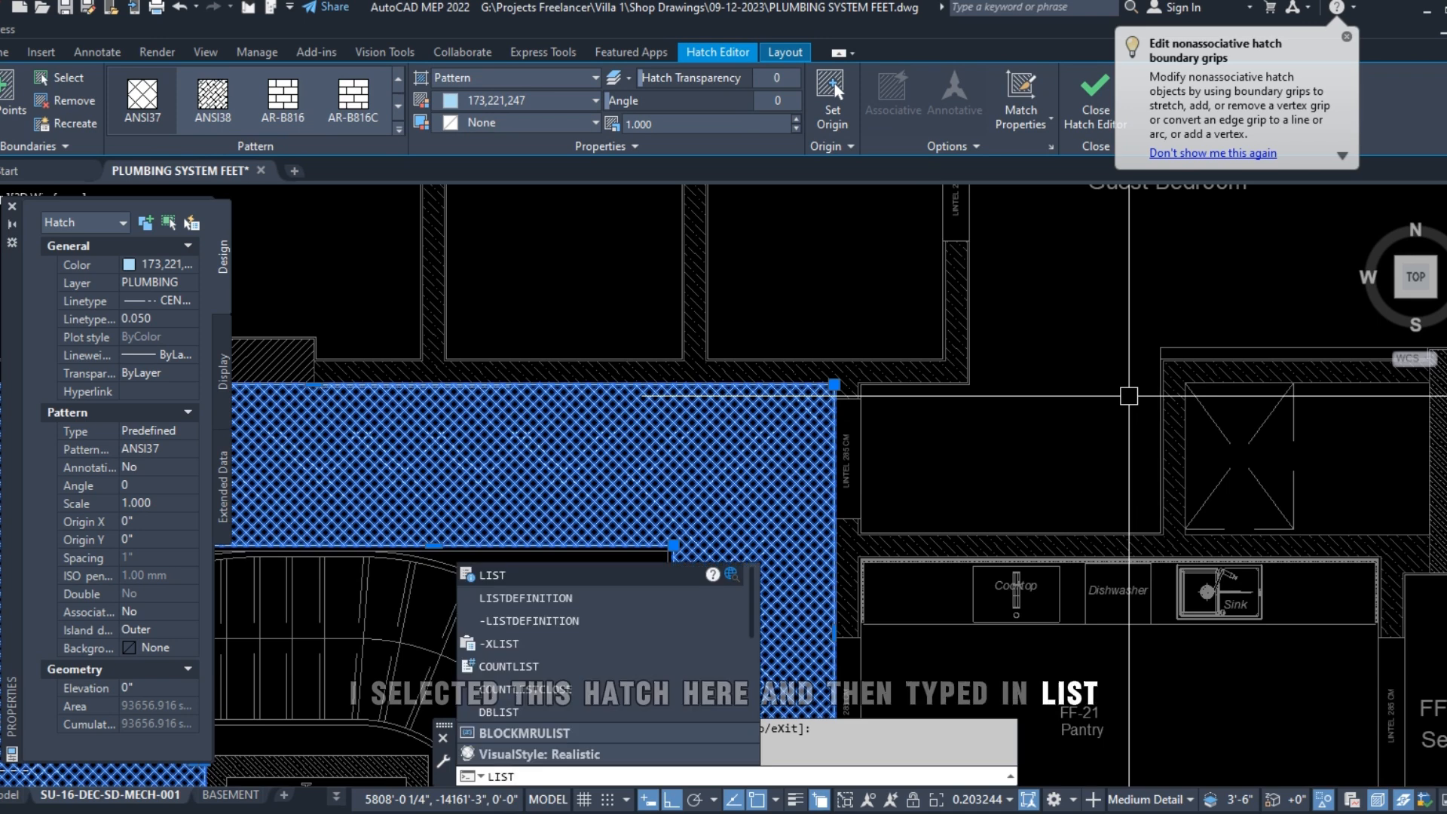
pyautogui.press('Return')
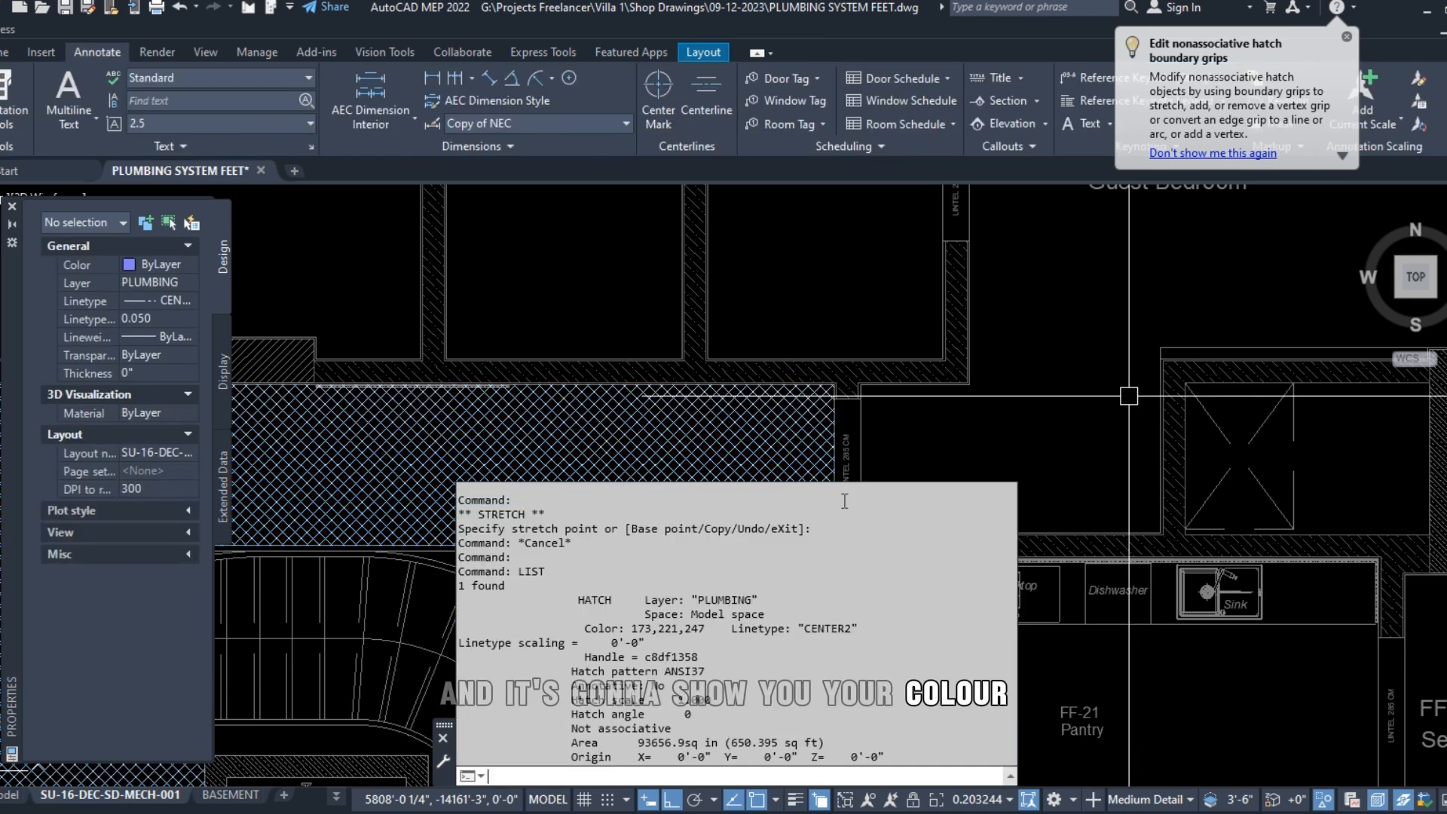
# Examine the layer and area lines in the hatch's listing, and close the command history
pyautogui.moveTo(640, 600); pyautogui.dragTo(751, 600)
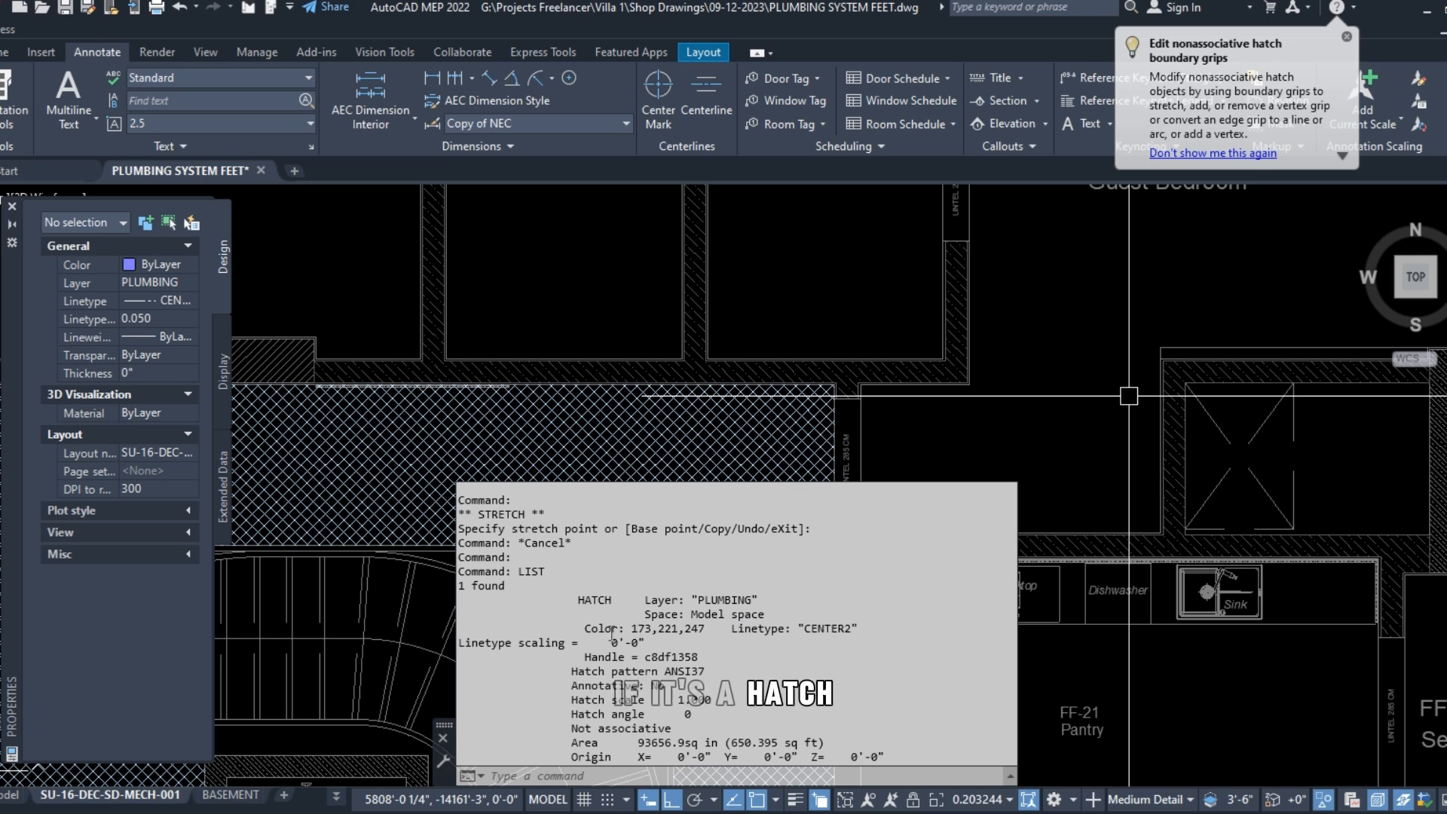
pyautogui.moveTo(565, 742); pyautogui.dragTo(855, 735)
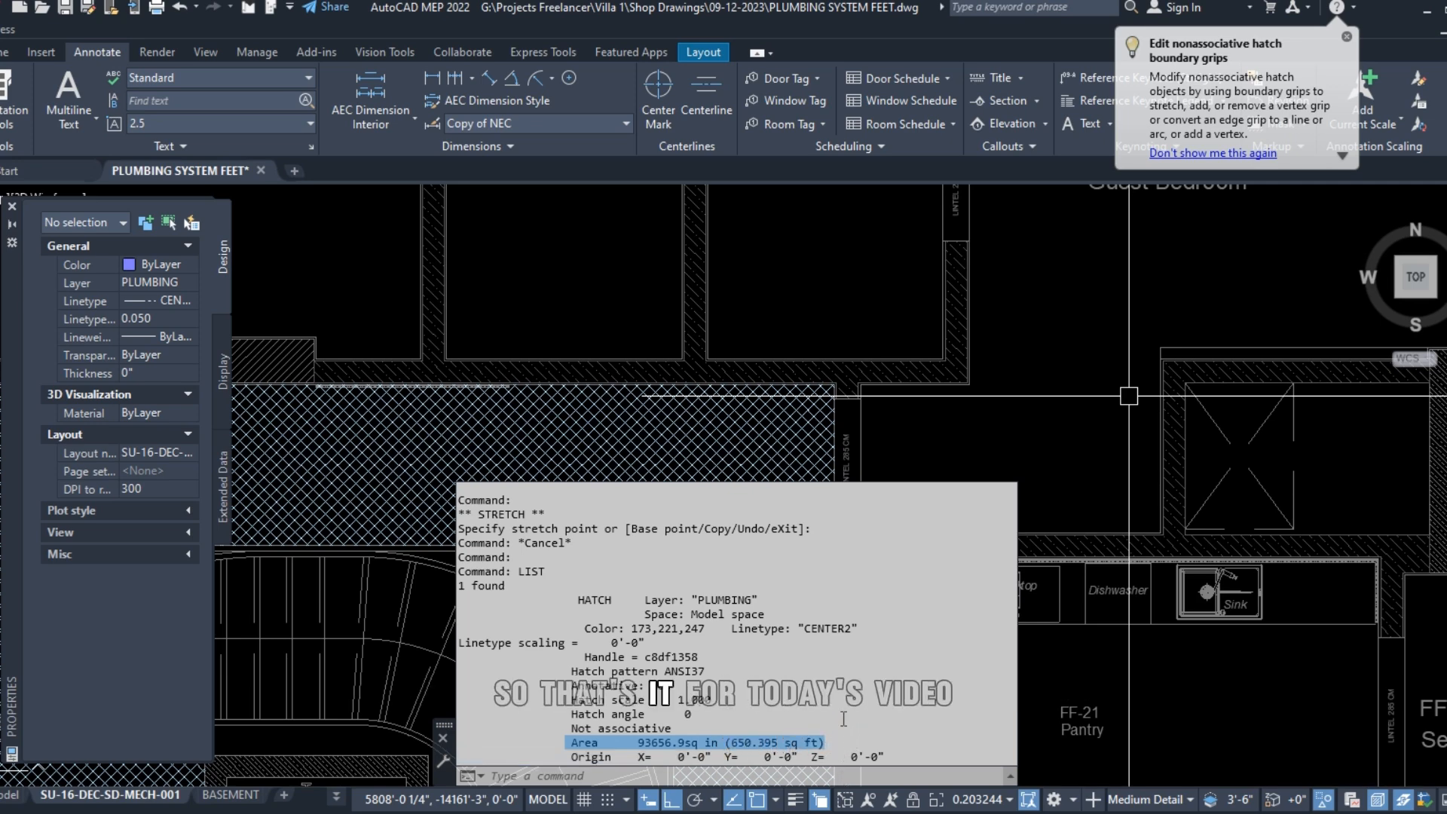
pyautogui.click(848, 681)
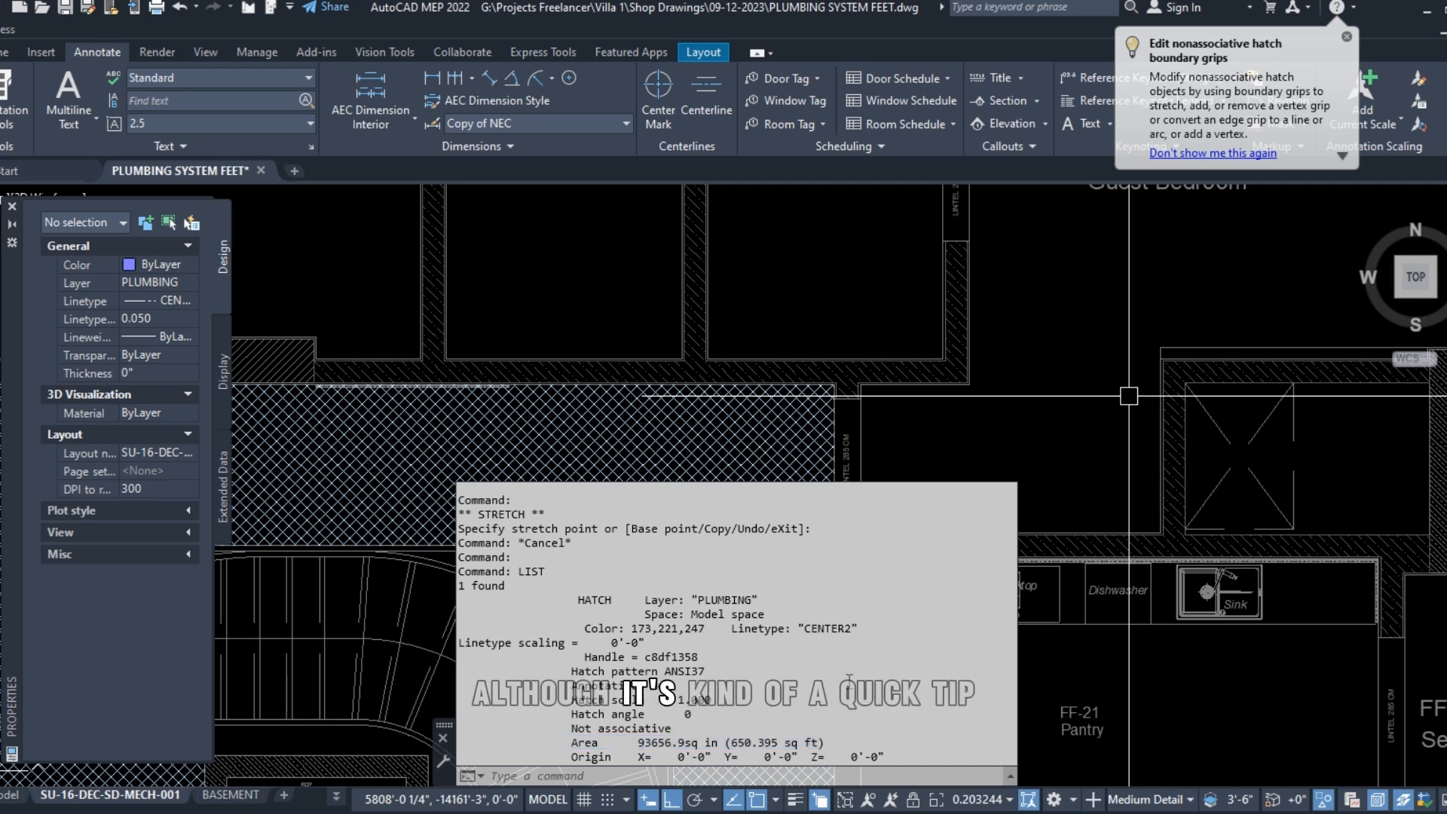
pyautogui.click(1192, 635)
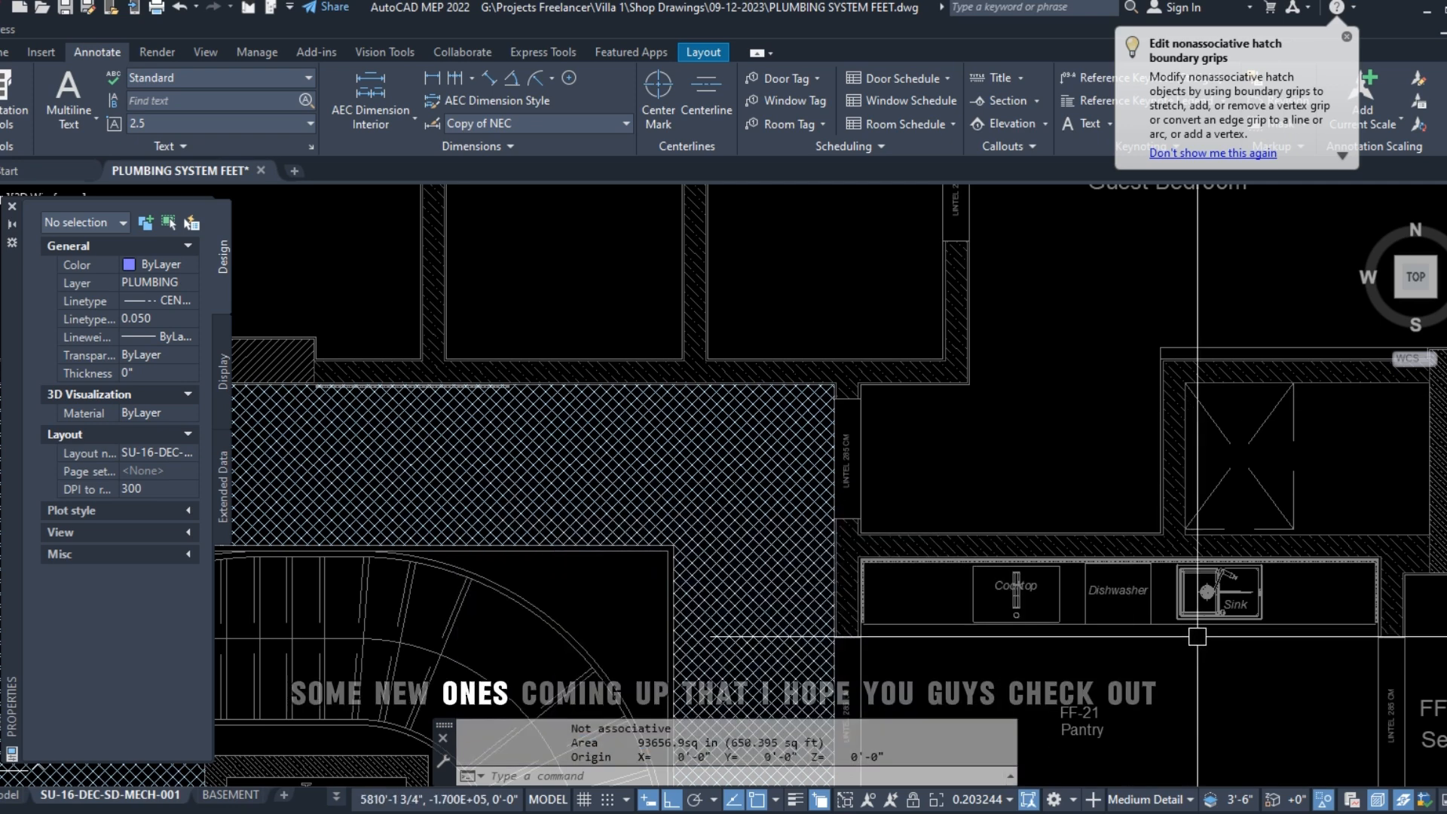